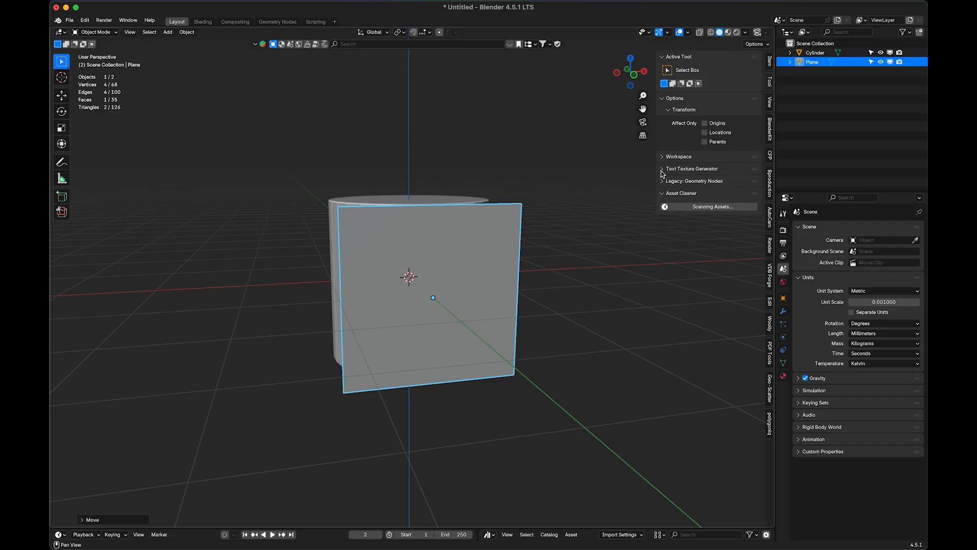
# Set the Text Texture Generator's text to "Hello World" and create its shader on the plane
pyautogui.click(662, 171)
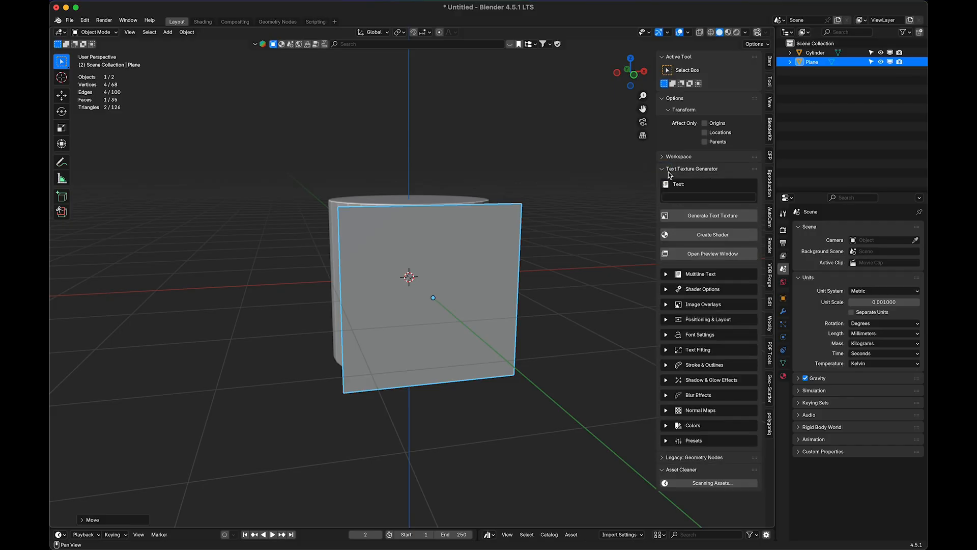
pyautogui.click(680, 197)
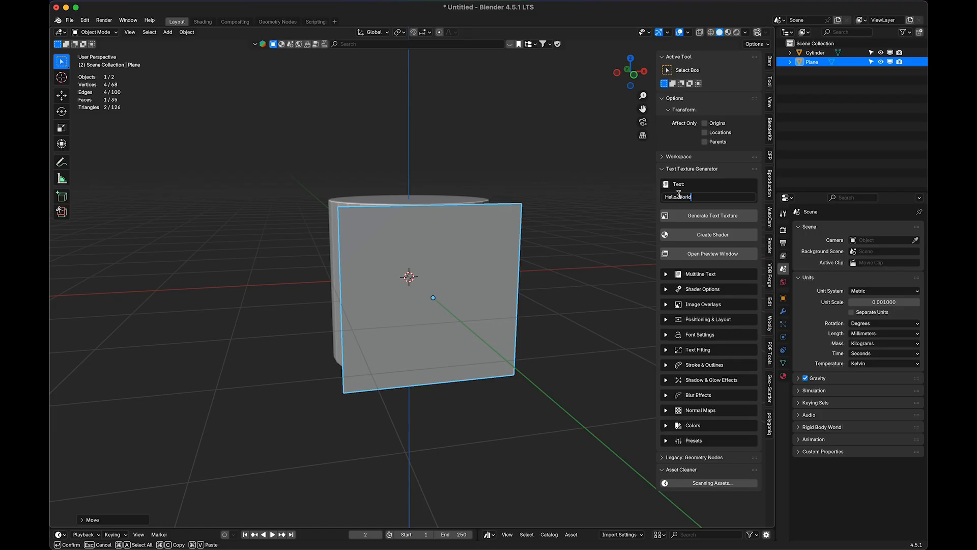
pyautogui.press('Return')
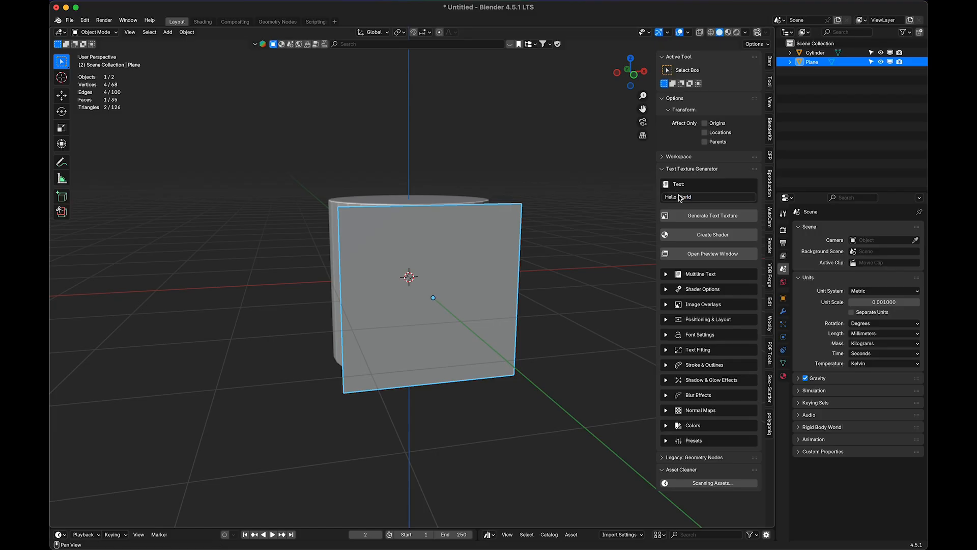
pyautogui.click(690, 235)
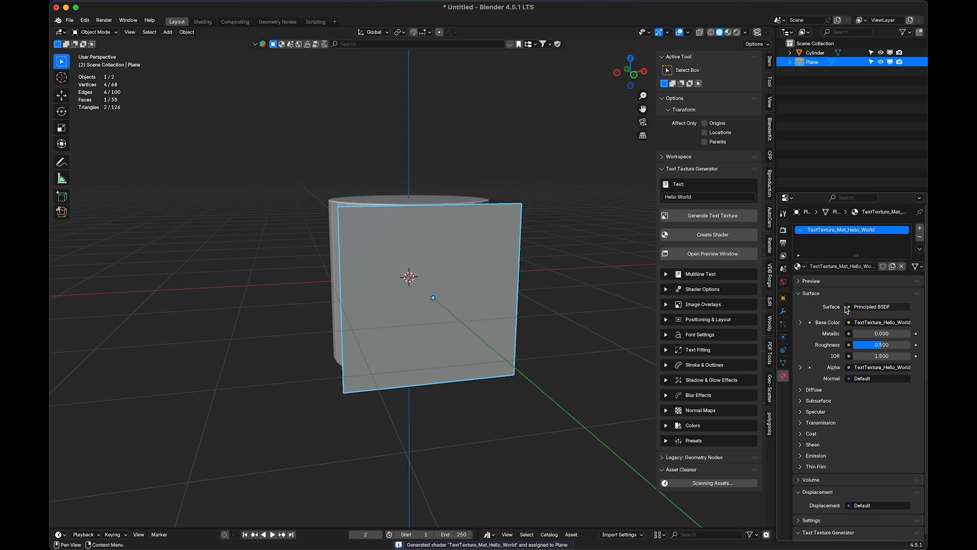
# Show the scene in material preview and inspect the text on the plane up close
pyautogui.click(729, 32)
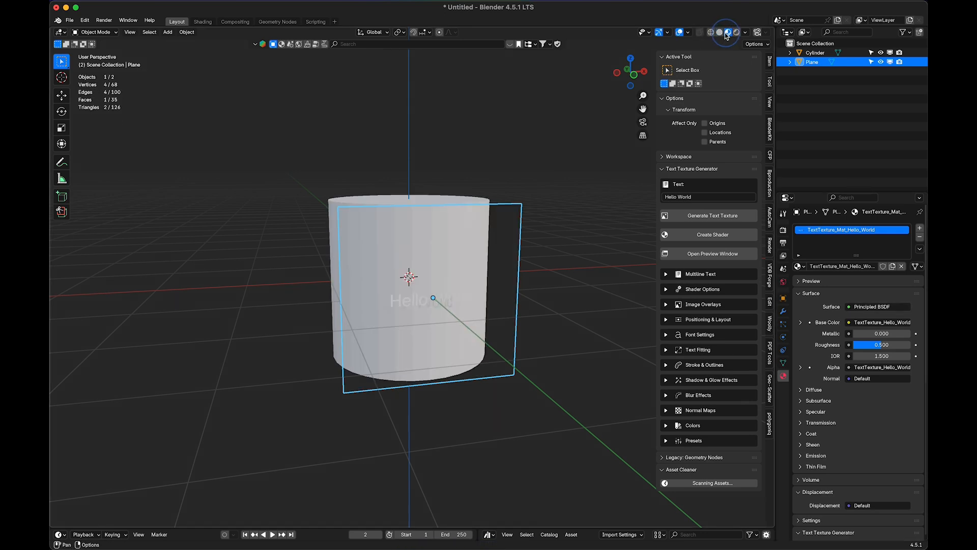
pyautogui.scroll(2, 529, 273)
pyautogui.scroll(1, 530, 273)
pyautogui.moveTo(518, 264)
pyautogui.mouseDown(button='middle')
pyautogui.moveTo(542, 249)
pyautogui.moveTo(535, 267)
pyautogui.moveTo(523, 264)
pyautogui.mouseUp(button='middle')
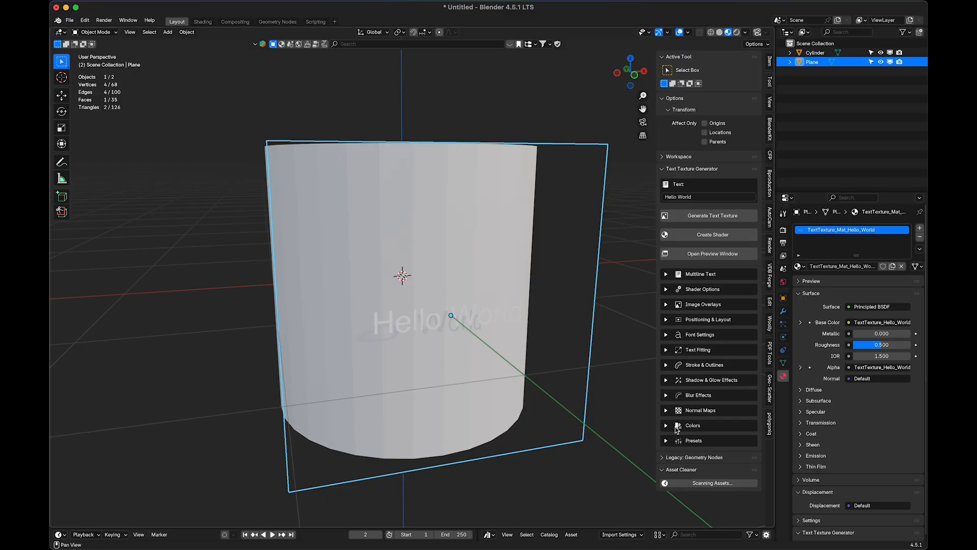
# Set the text colour to pure red and recreate the text shader on the plane
pyautogui.click(670, 426)
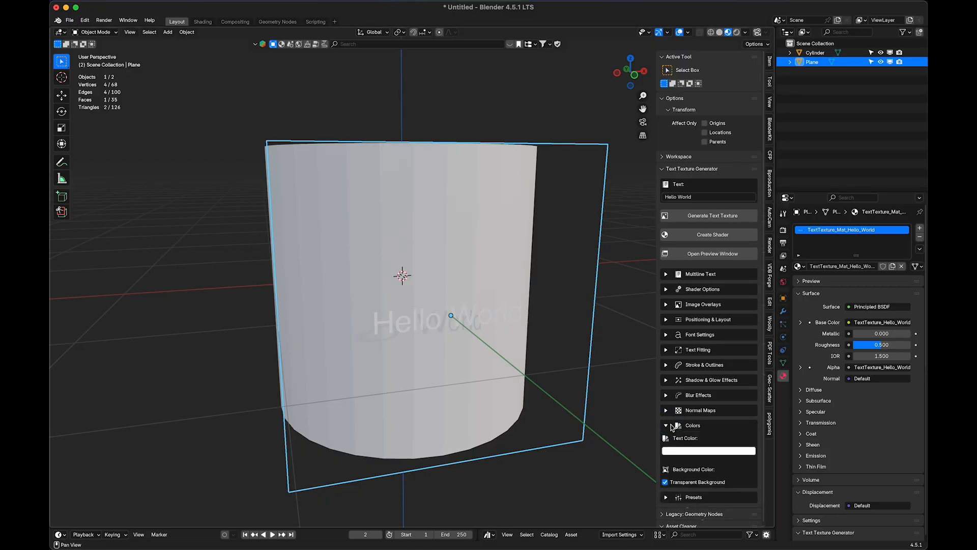
pyautogui.click(688, 450)
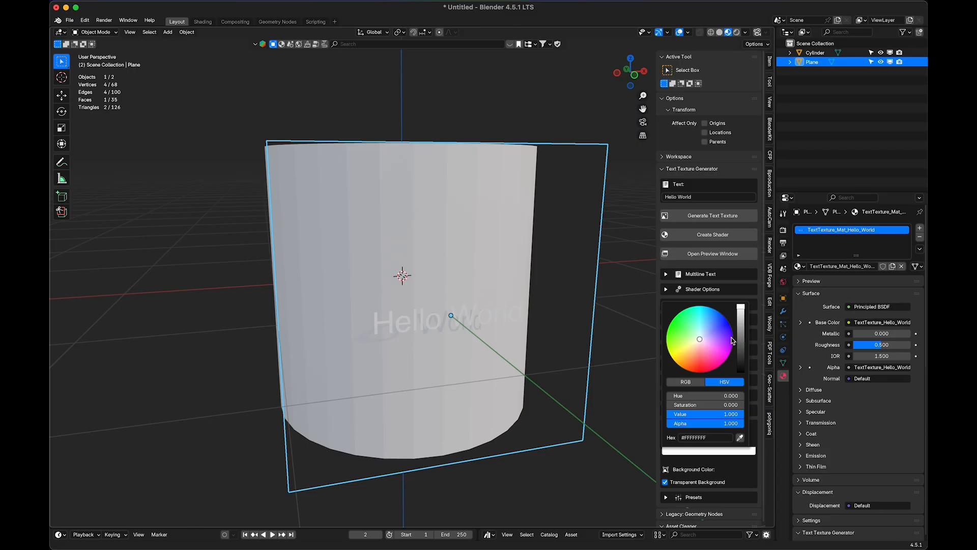
pyautogui.moveTo(704, 351); pyautogui.dragTo(698, 373)
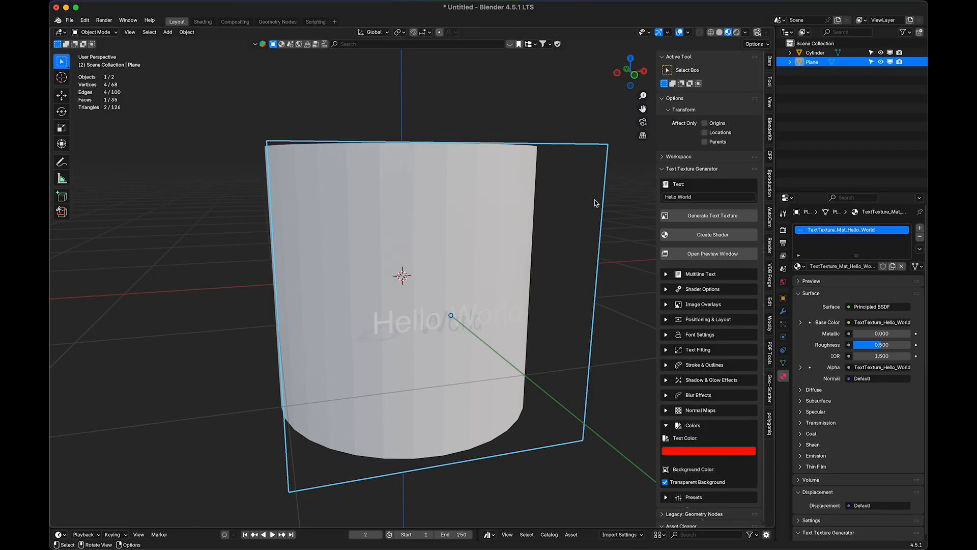
pyautogui.click(681, 236)
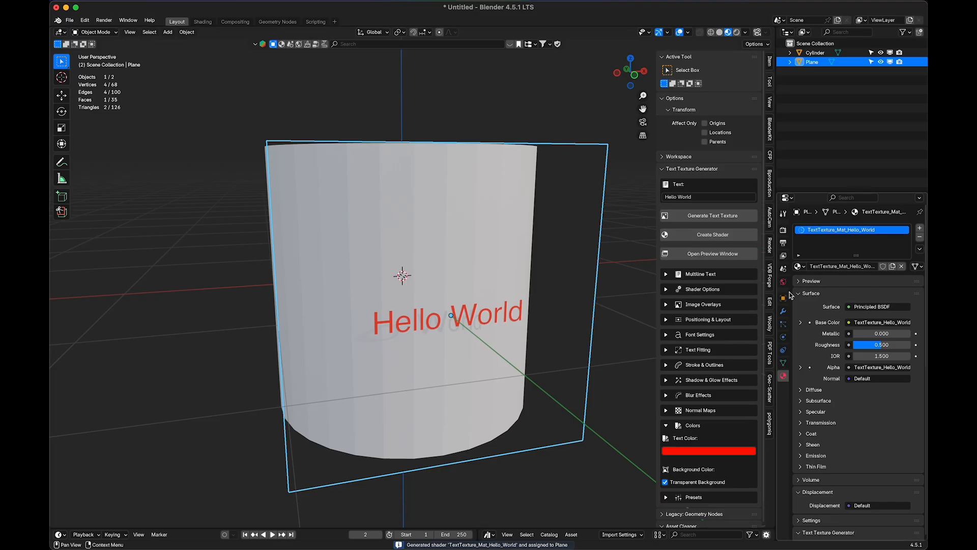
pyautogui.click(784, 311)
pyautogui.click(827, 227)
pyautogui.write('s')
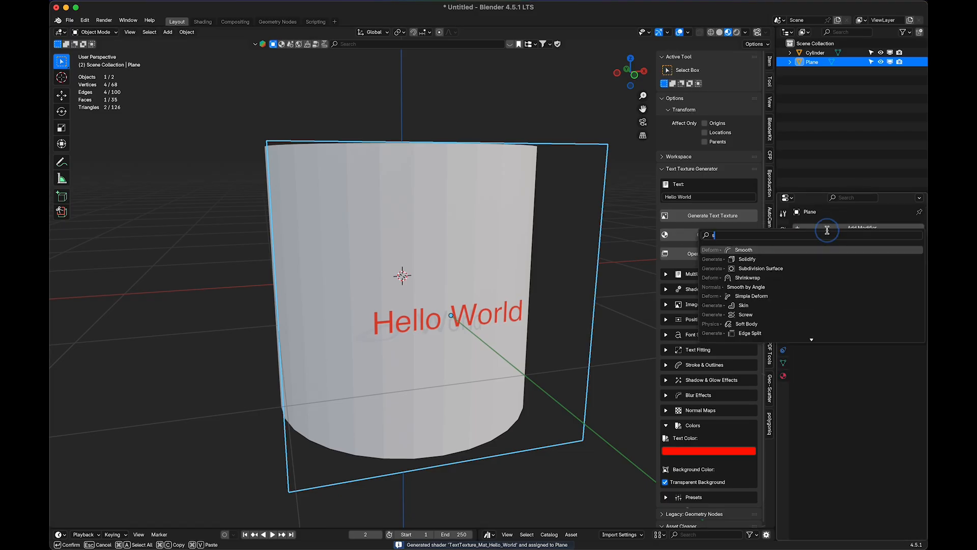
# Turn on the shader options that disable shadows, reflections and backfaces, and recreate the text shader
pyautogui.moveTo(509, 247); pyautogui.dragTo(569, 277, button='middle')
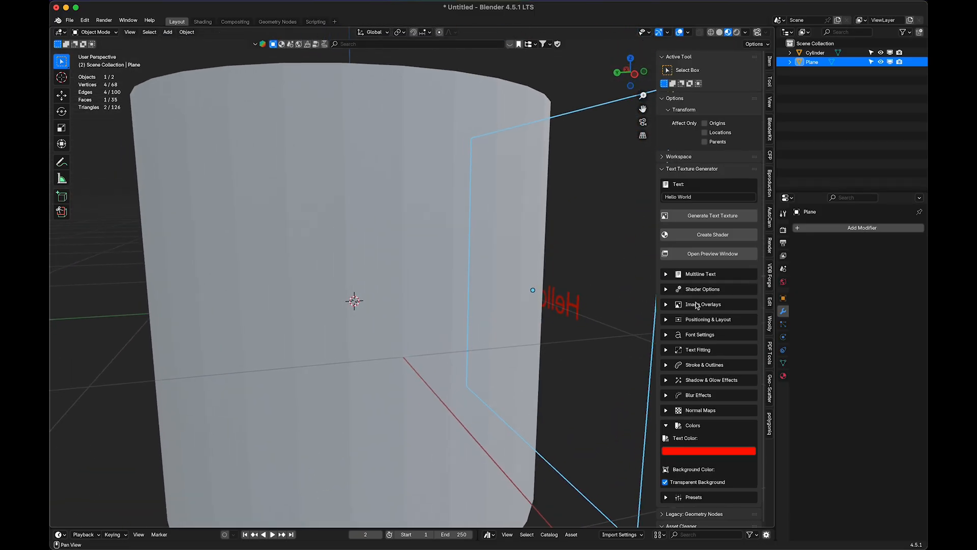
pyautogui.click(671, 289)
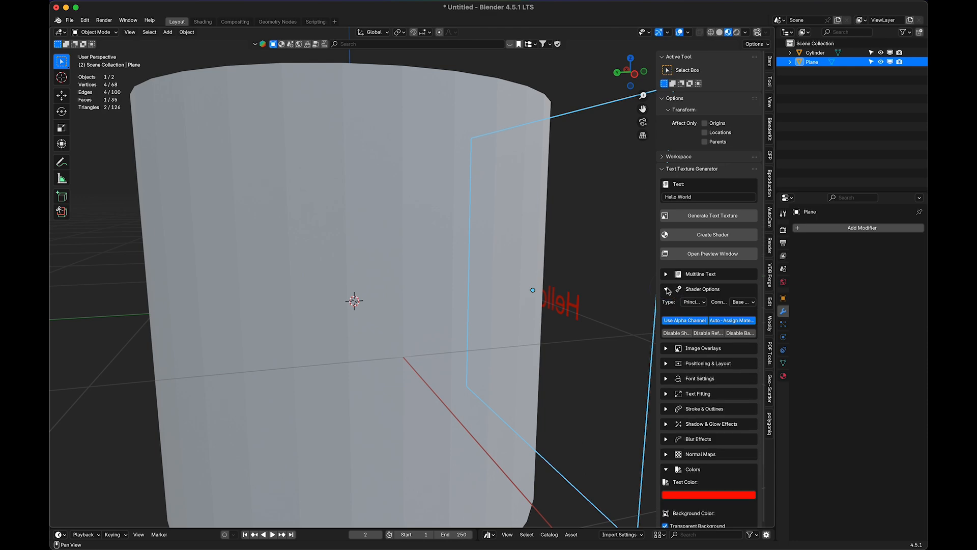
pyautogui.click(680, 335)
pyautogui.click(709, 333)
pyautogui.click(741, 333)
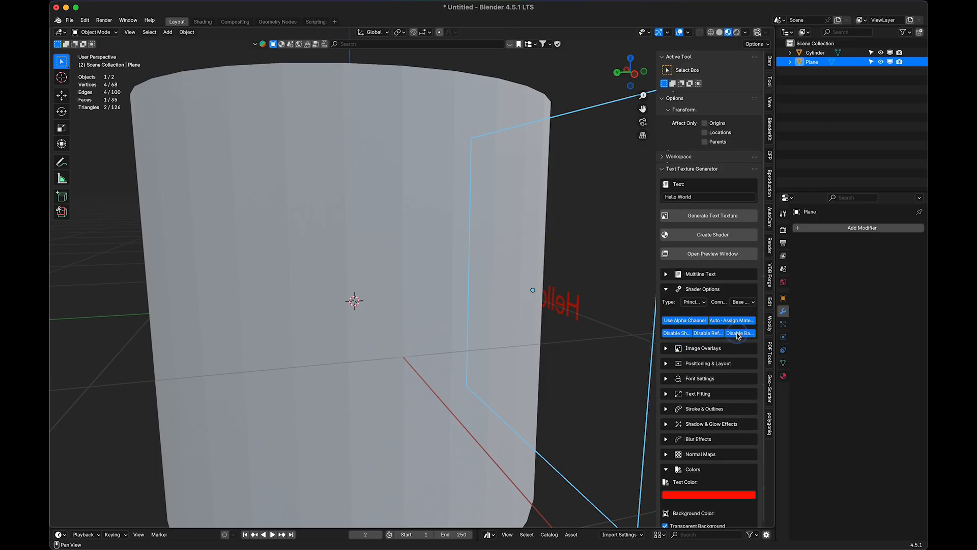
pyautogui.click(713, 234)
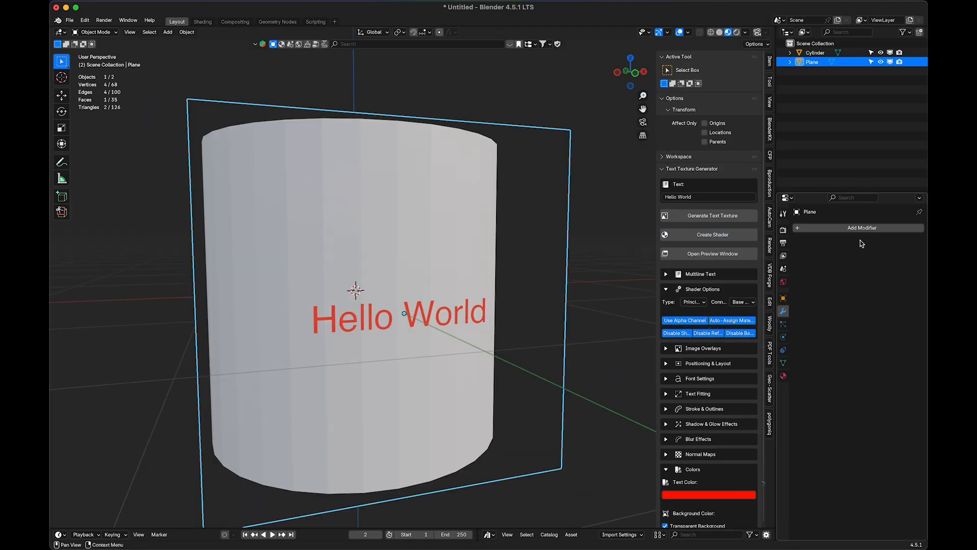
# Subdivide the plane's mesh and shrinkwrap it onto Cylinder with a 0.018 mm offset
pyautogui.press('Tab')
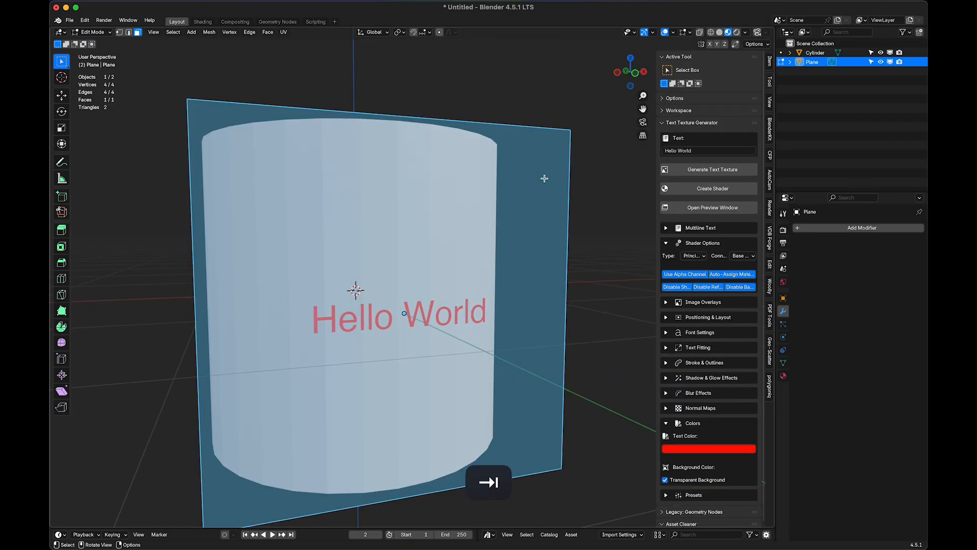
pyautogui.rightClick(545, 179)
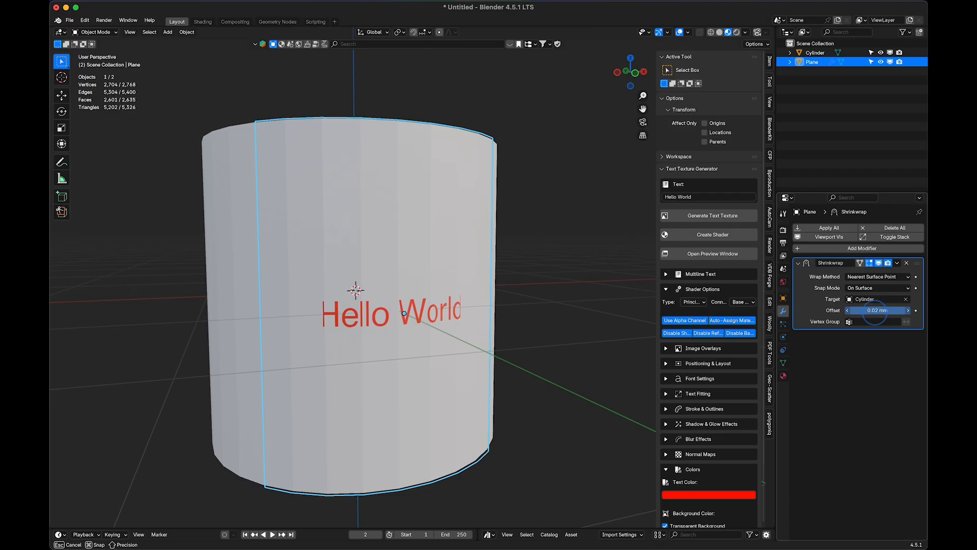
pyautogui.moveTo(871, 311); pyautogui.dragTo(877, 312)
pyautogui.scroll(2, 501, 292)
pyautogui.moveTo(486, 294); pyautogui.dragTo(517, 322, button='middle')
pyautogui.scroll(4, 504, 292)
pyautogui.scroll(-2, 538, 275)
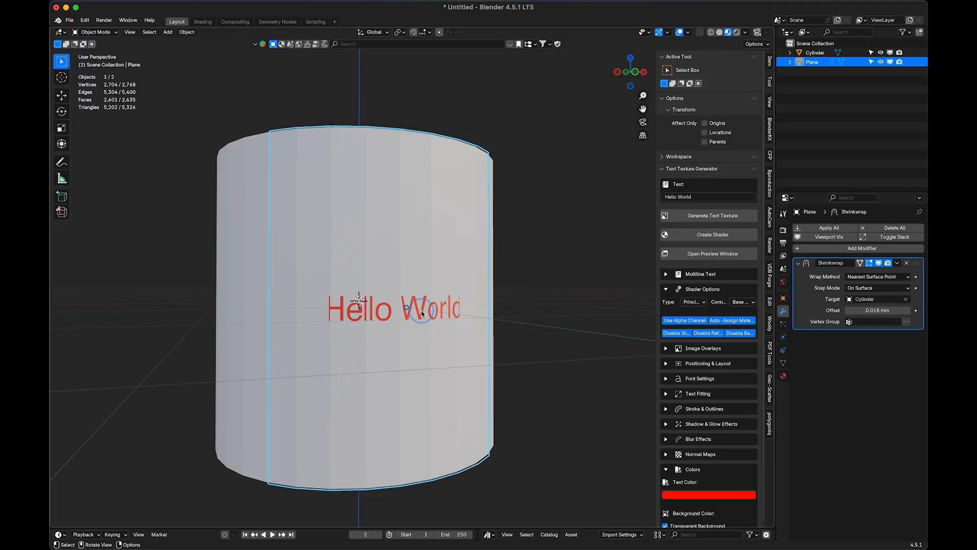
# Set the text's anchor point to middle left and recreate the text shader
pyautogui.scroll(-1, 673, 354)
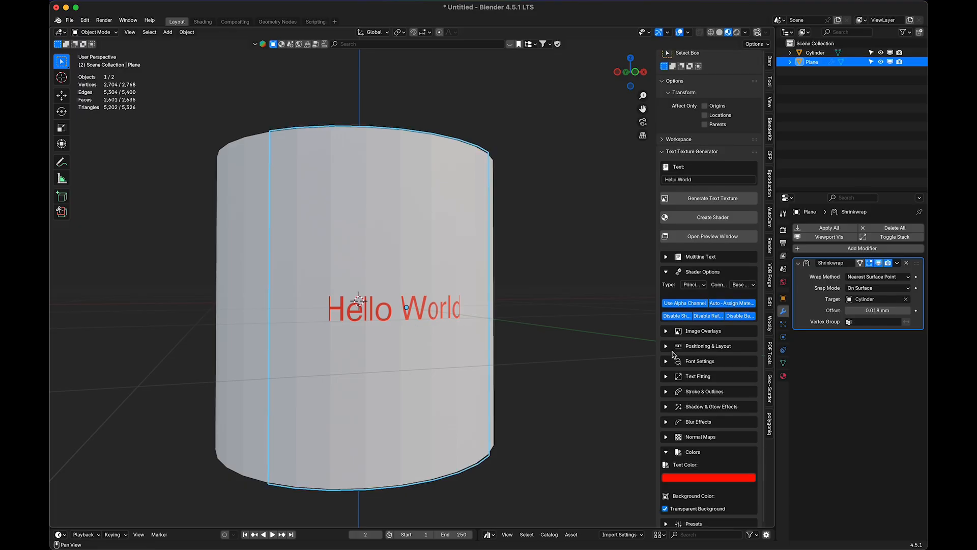
pyautogui.click(666, 347)
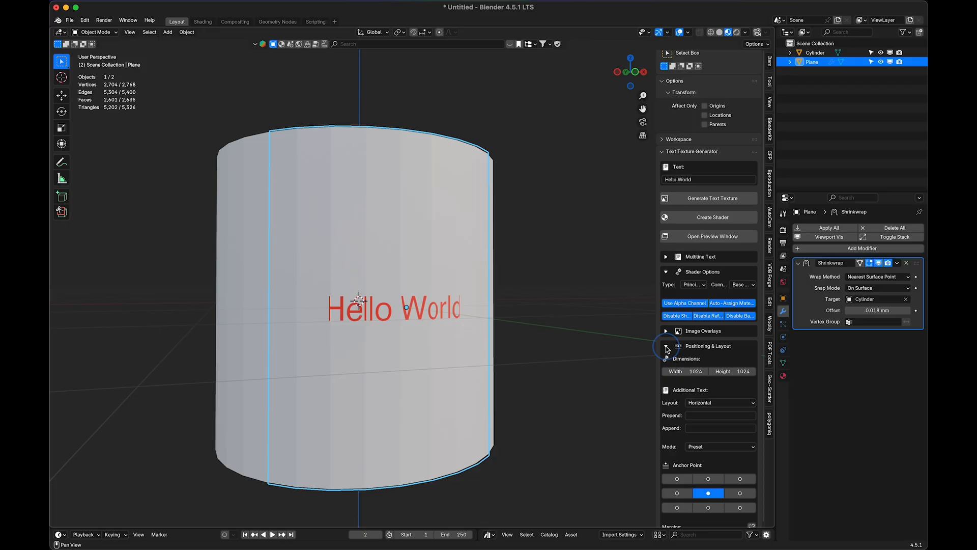
pyautogui.scroll(-3, 667, 350)
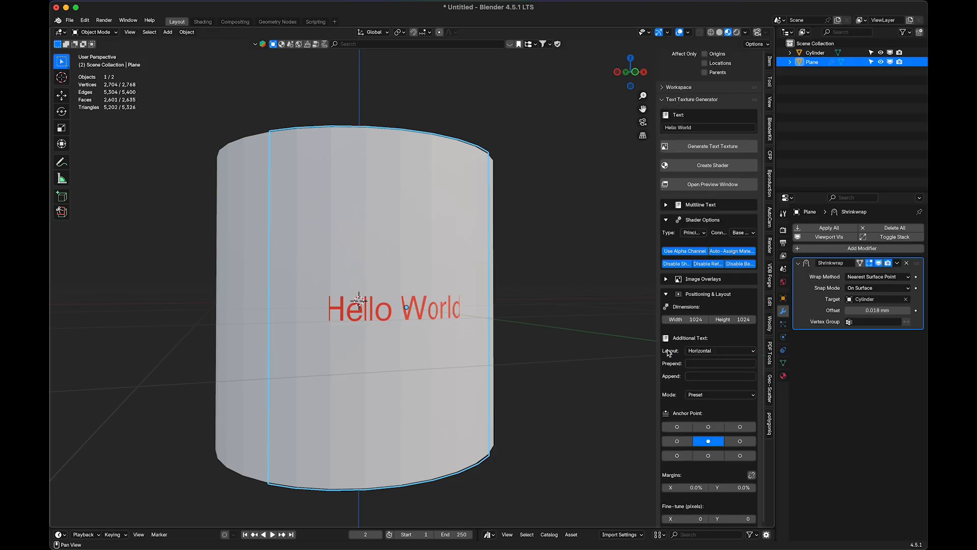
pyautogui.click(678, 441)
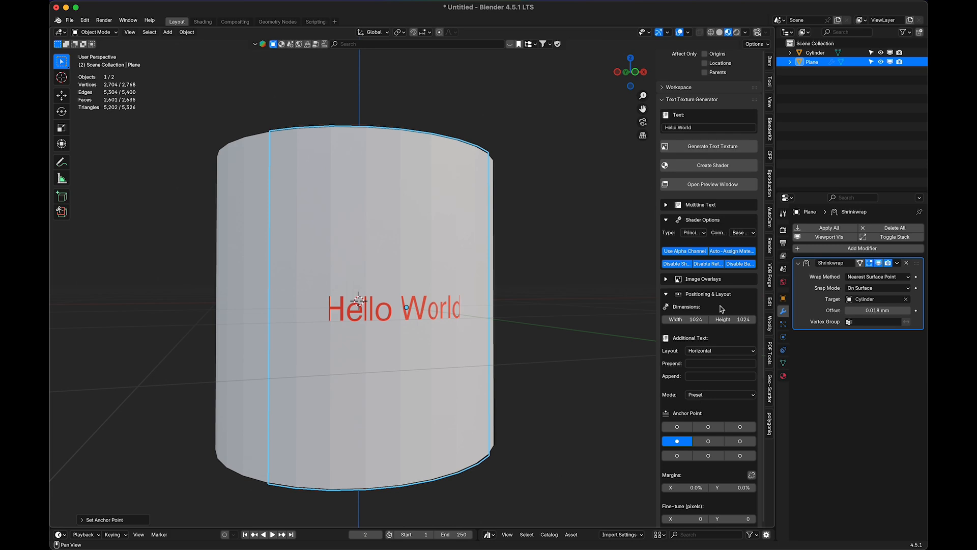
pyautogui.click(714, 171)
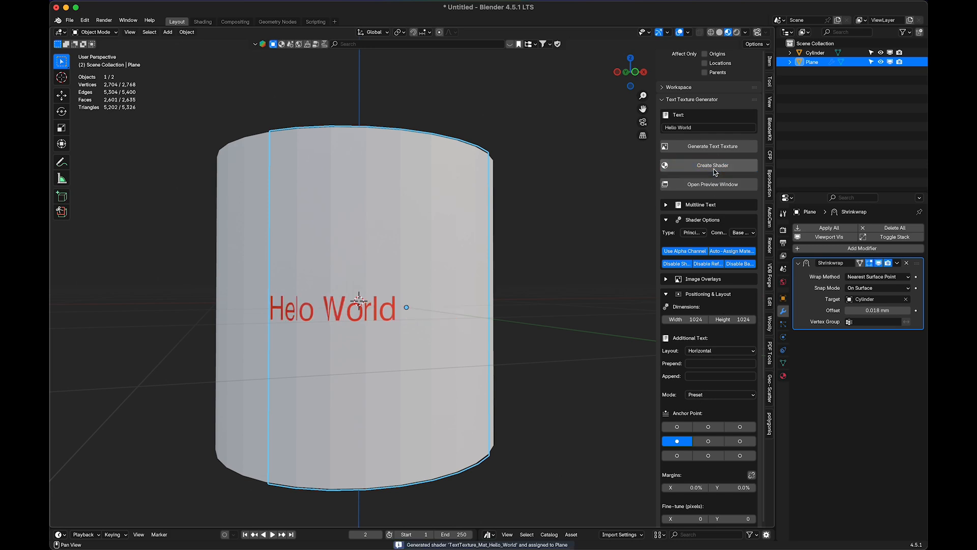
# Set the font size to 32 and recreate the text shader
pyautogui.click(667, 294)
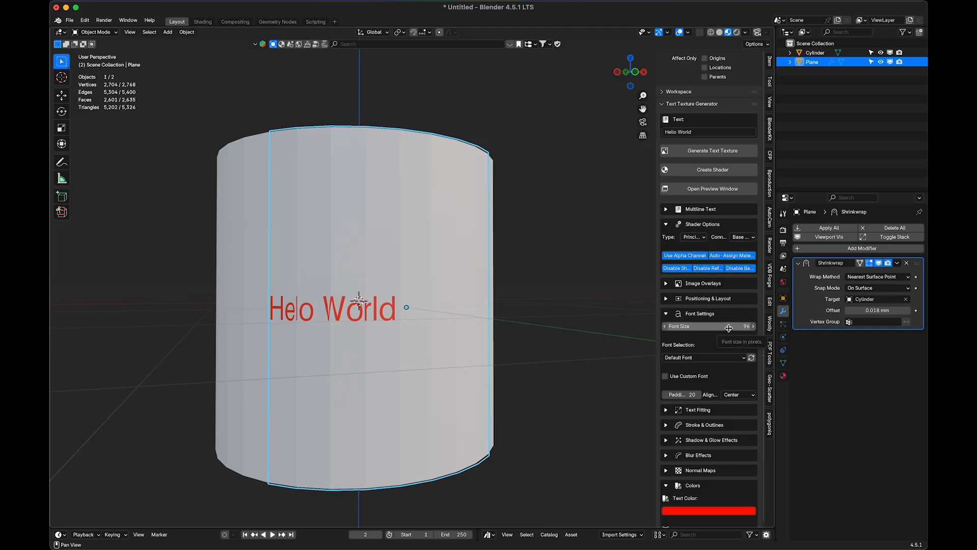
pyautogui.moveTo(726, 327); pyautogui.dragTo(712, 325)
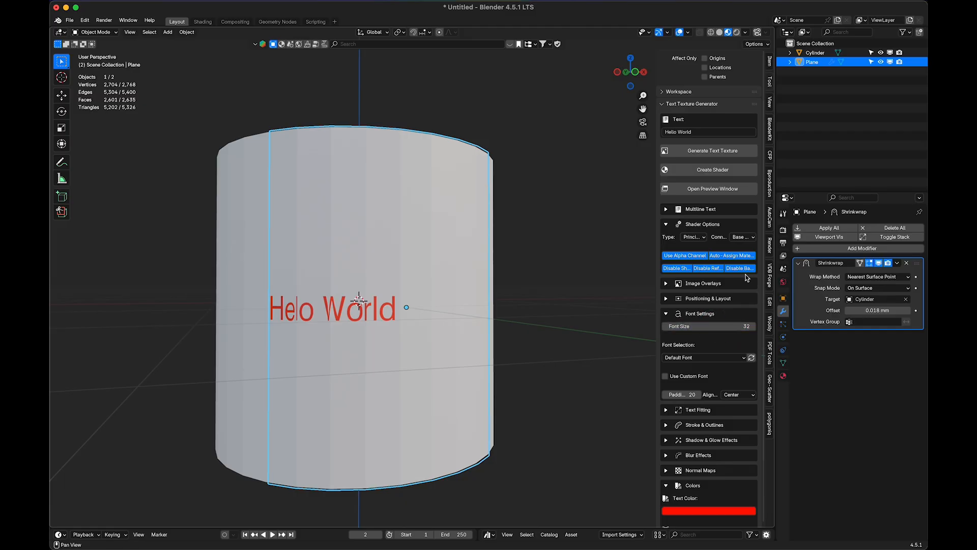
pyautogui.click(730, 170)
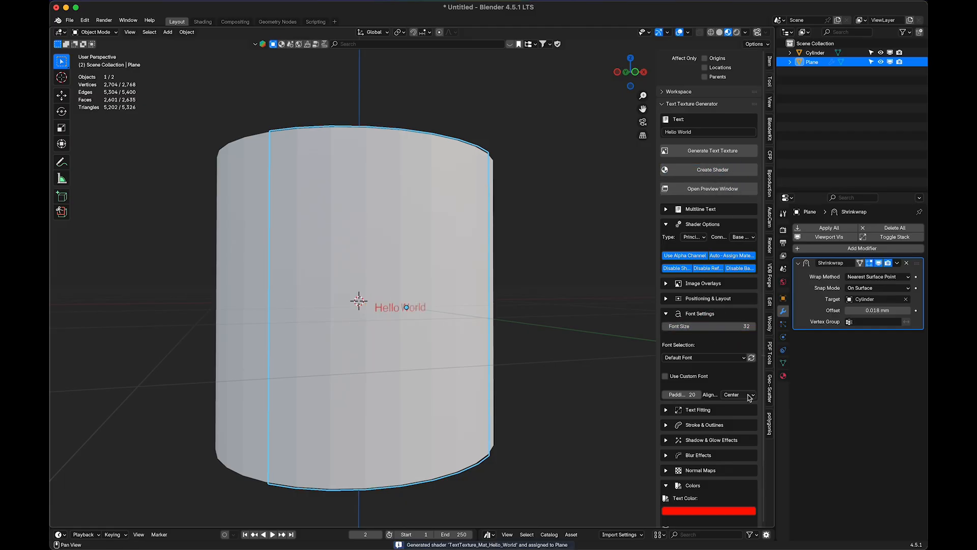
# Set the font size to 96 in the font settings
pyautogui.scroll(-1, 745, 395)
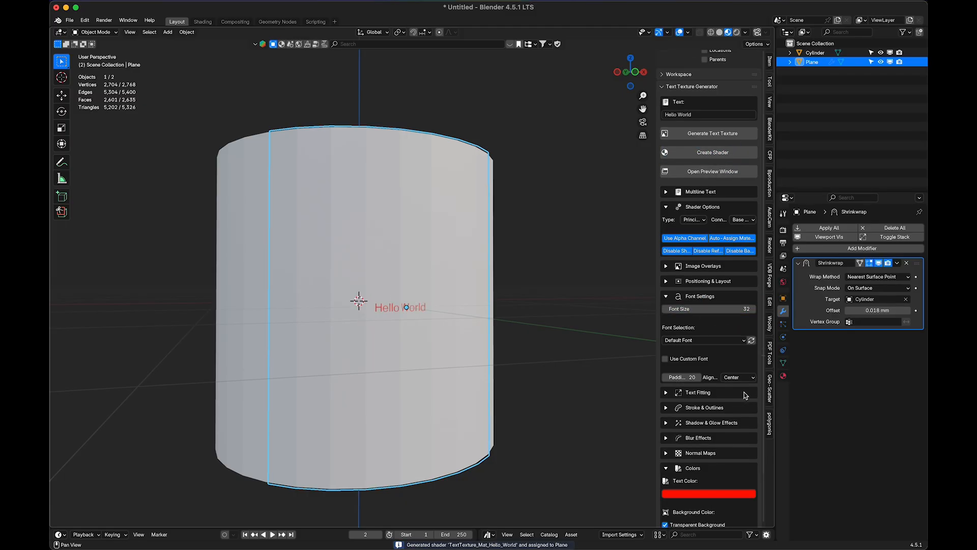
pyautogui.click(728, 309)
pyautogui.press('Return')
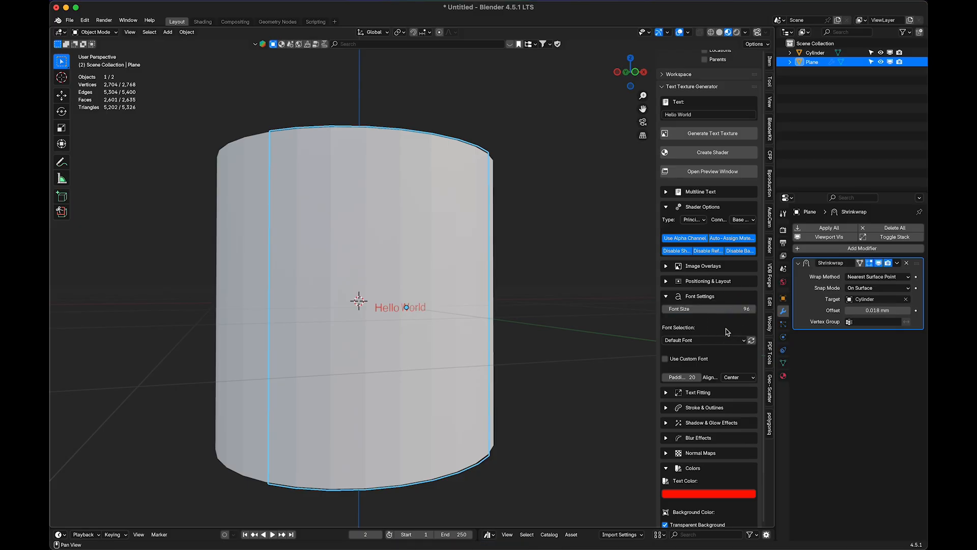
pyautogui.scroll(-4, 720, 346)
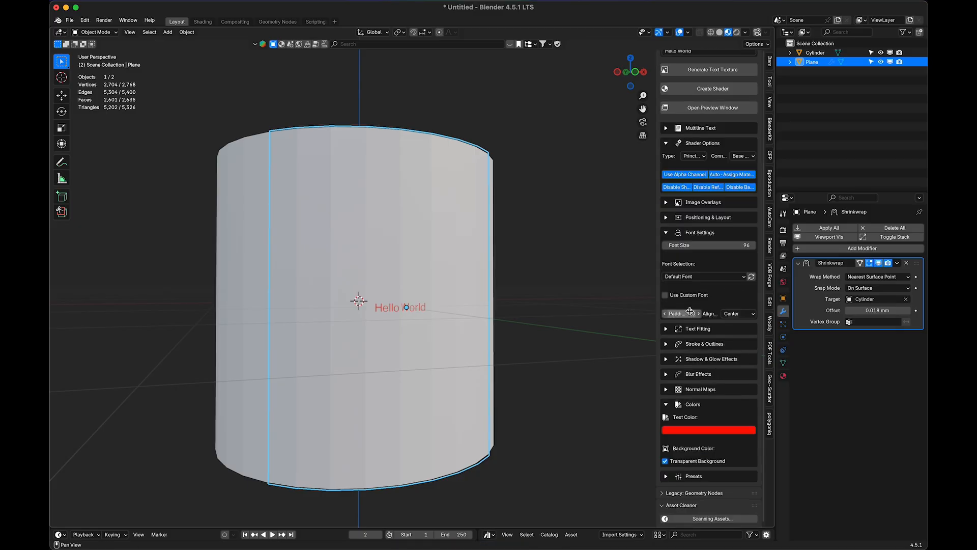
pyautogui.click(666, 295)
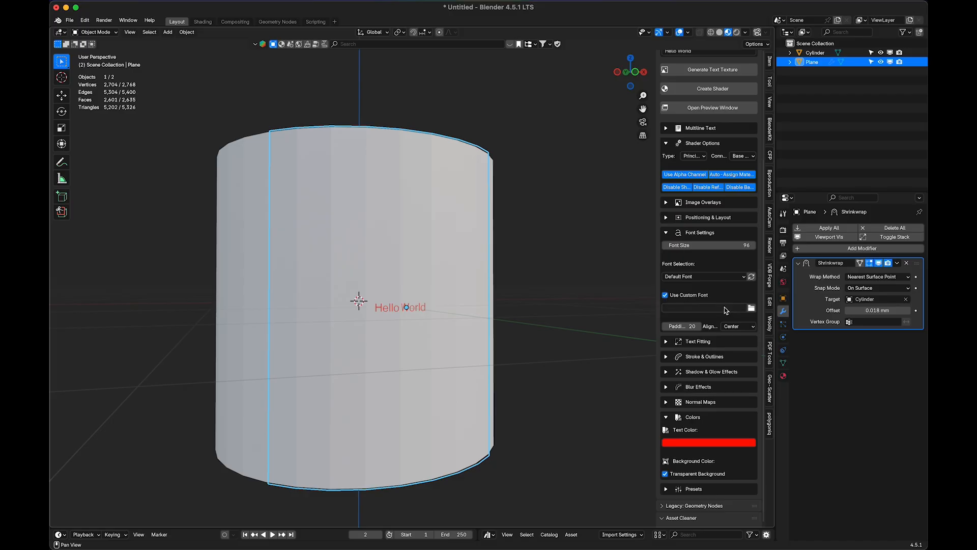
pyautogui.click(665, 295)
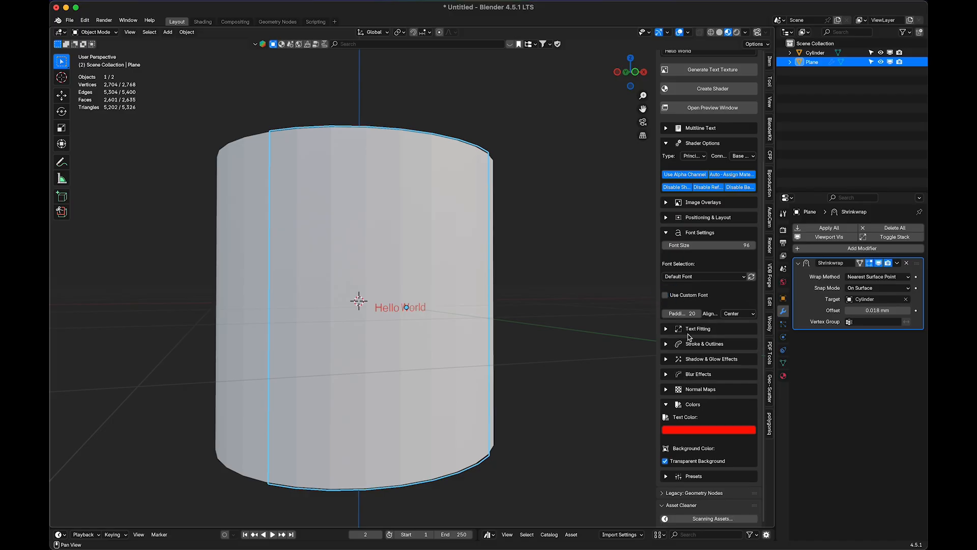
pyautogui.click(668, 234)
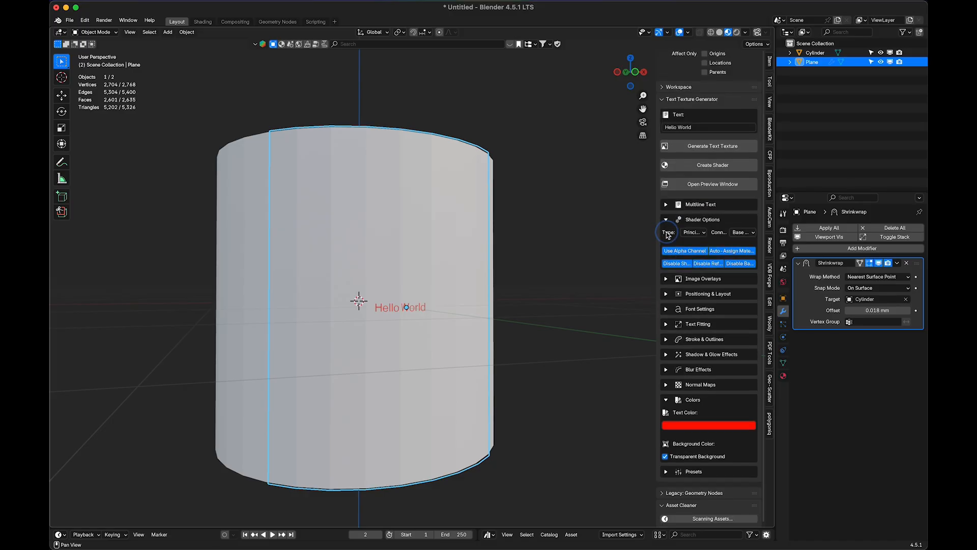
# Change the text to "Hello World, this text is way too long to display in a row" and open the plane's material settings
pyautogui.click(728, 131)
pyautogui.click(721, 131)
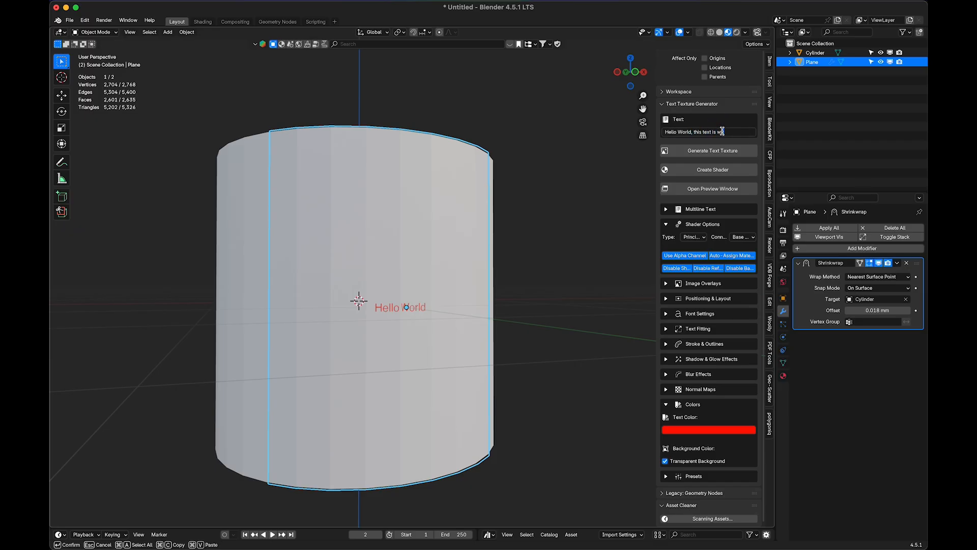
pyautogui.write(', this text is way too long to display in a row')
pyautogui.press('Return')
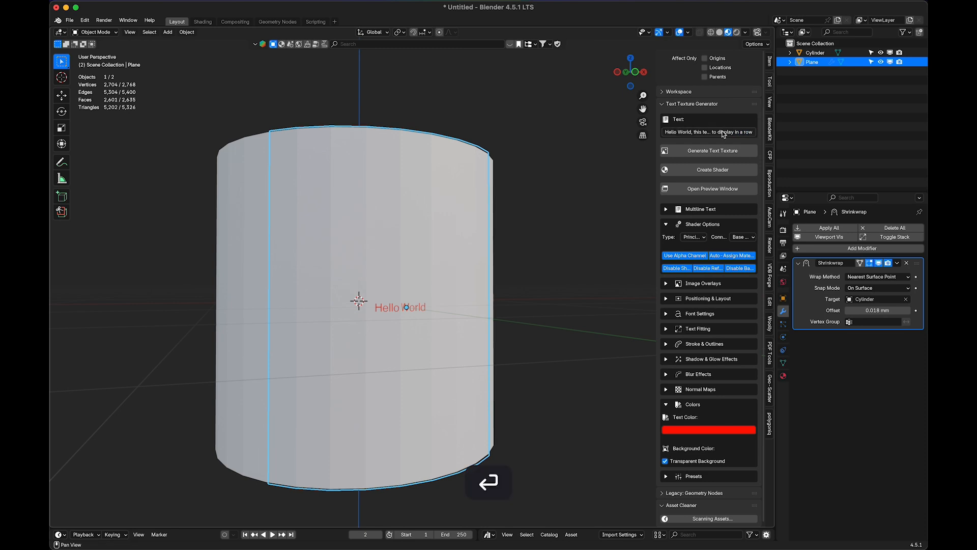
pyautogui.click(783, 375)
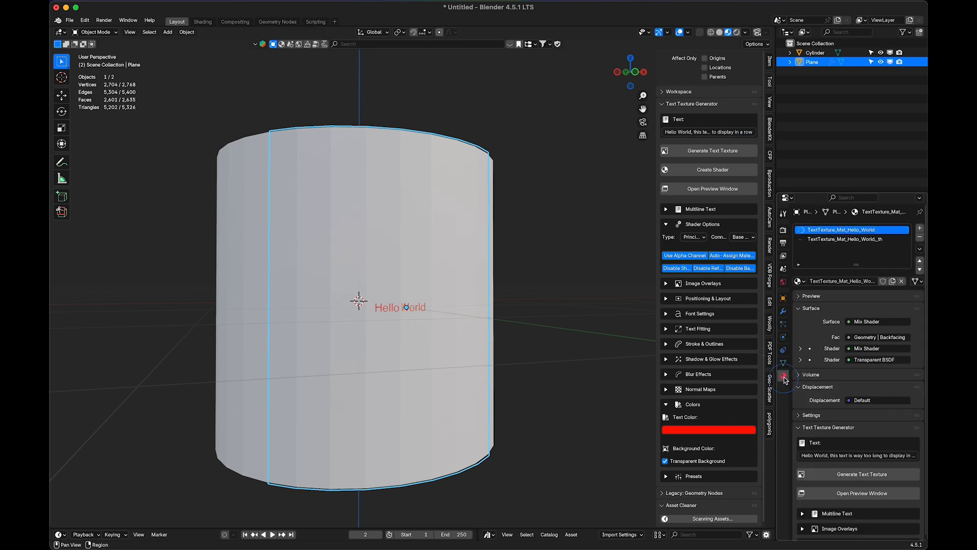
# Remove the plane's old Hello World material slot, enable text fitting in Fit Contain mode and recreate the text shader
pyautogui.click(920, 238)
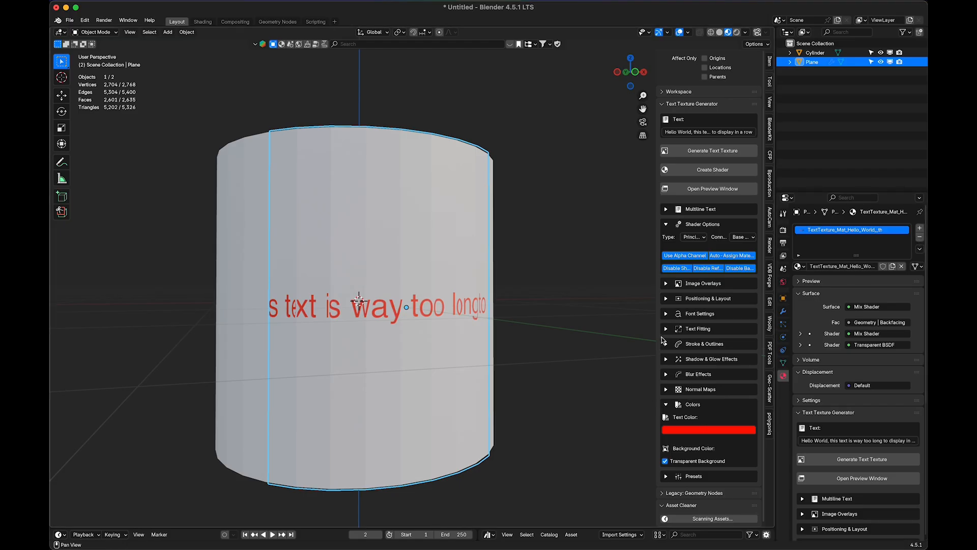
pyautogui.click(665, 329)
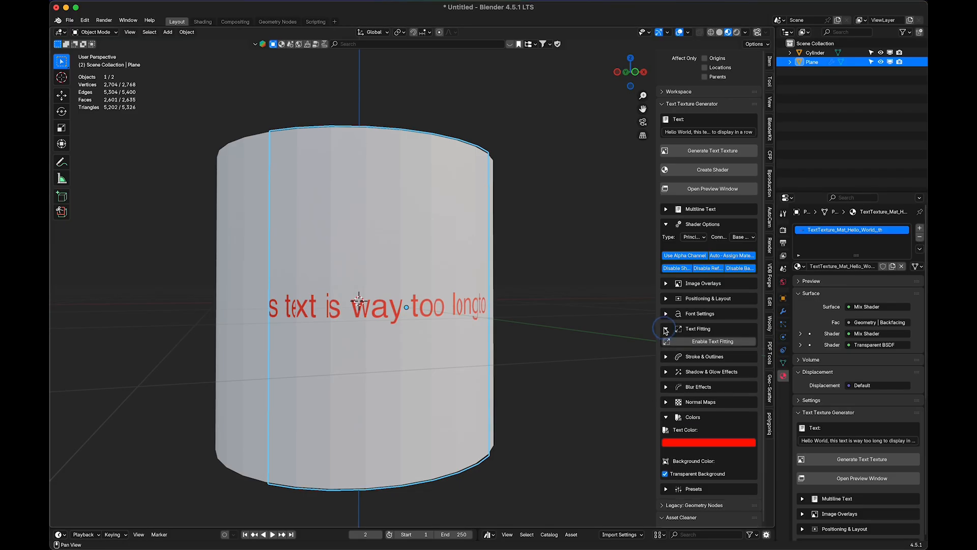
pyautogui.click(690, 343)
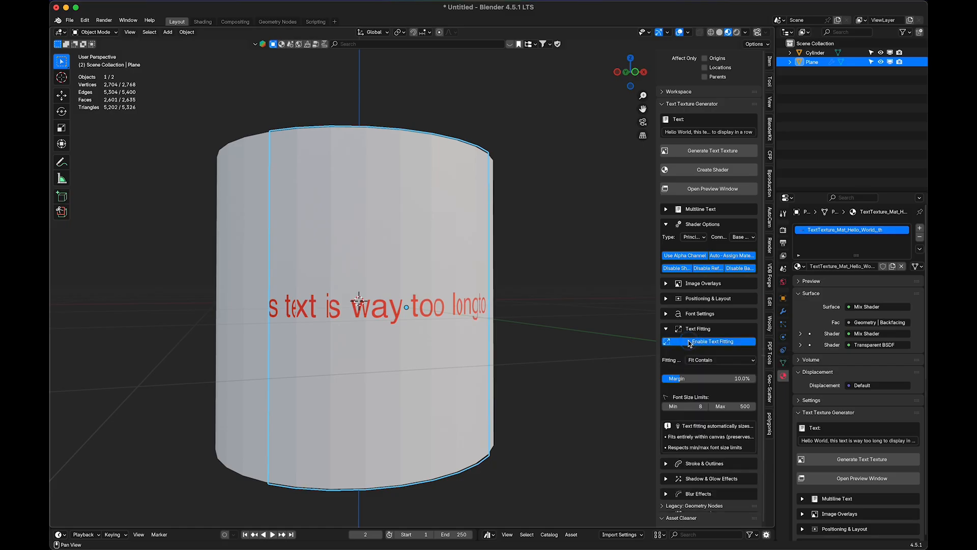
pyautogui.click(704, 172)
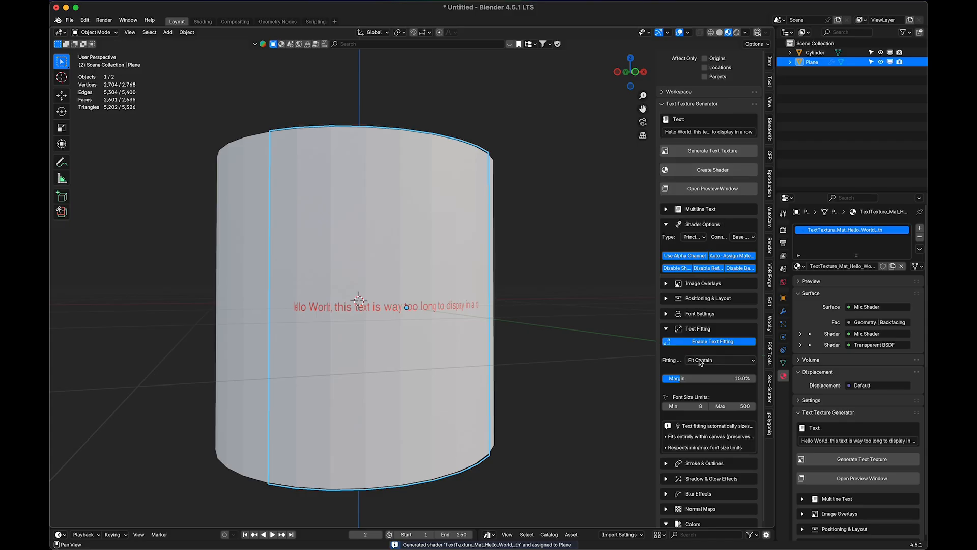
pyautogui.click(667, 329)
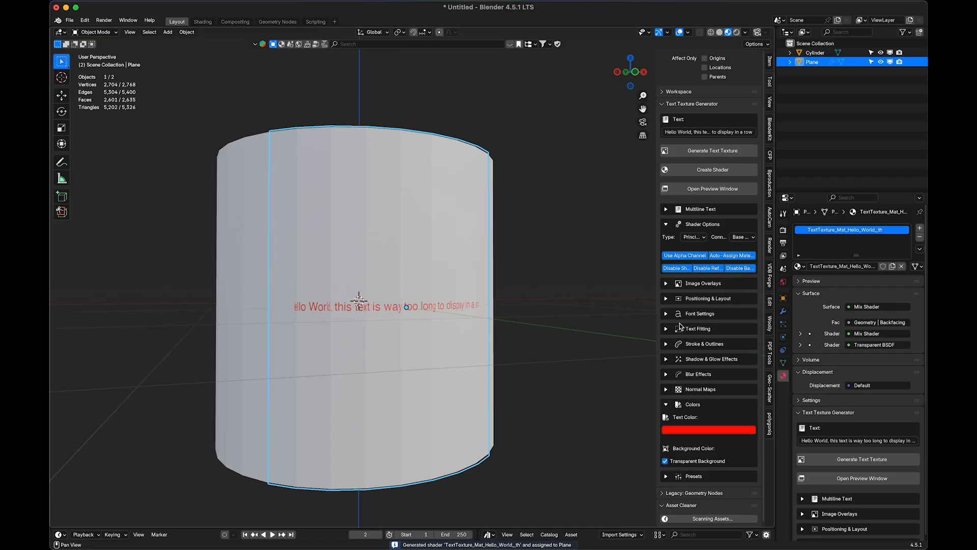
# Enable a black outer stroke on the text with a width of 5 and recreate the text shader
pyautogui.click(666, 344)
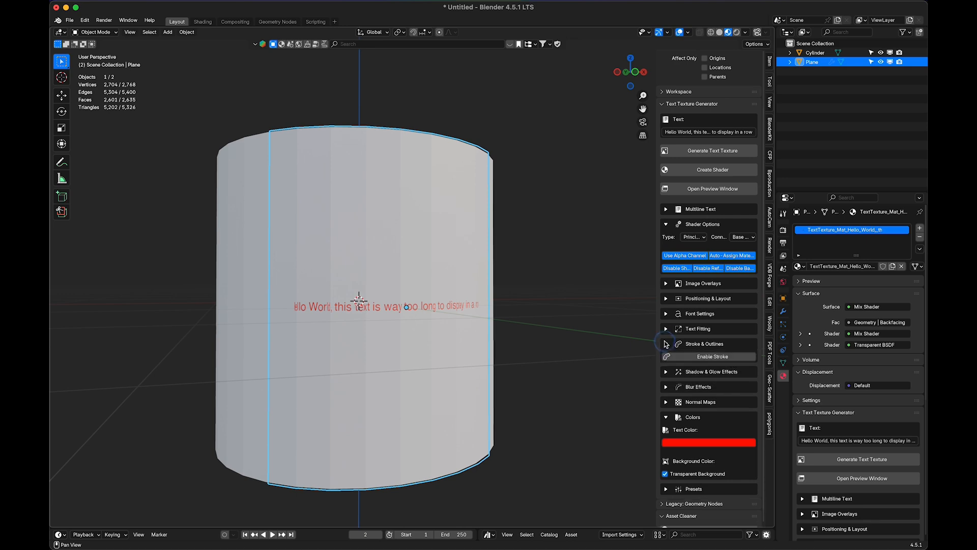
pyautogui.click(696, 358)
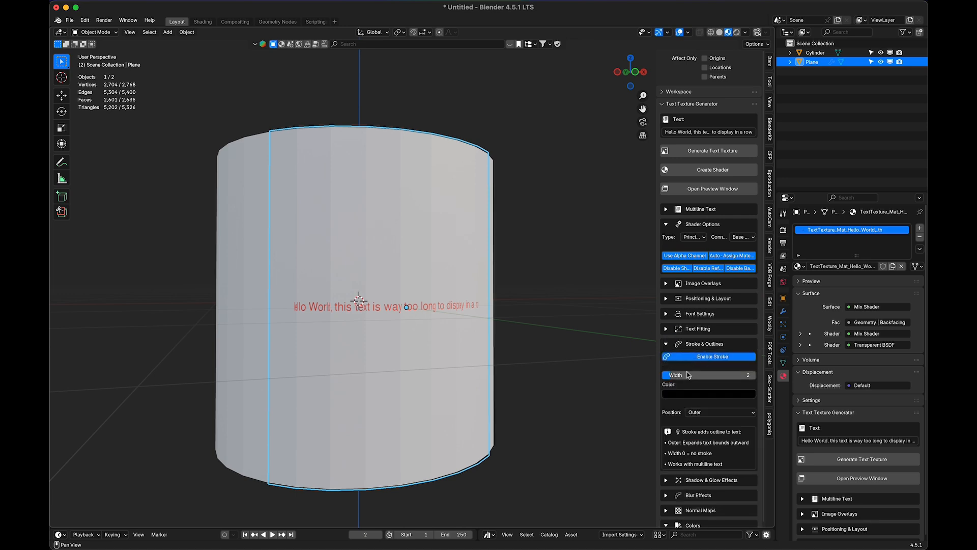
pyautogui.moveTo(677, 375); pyautogui.dragTo(690, 377)
pyautogui.click(716, 171)
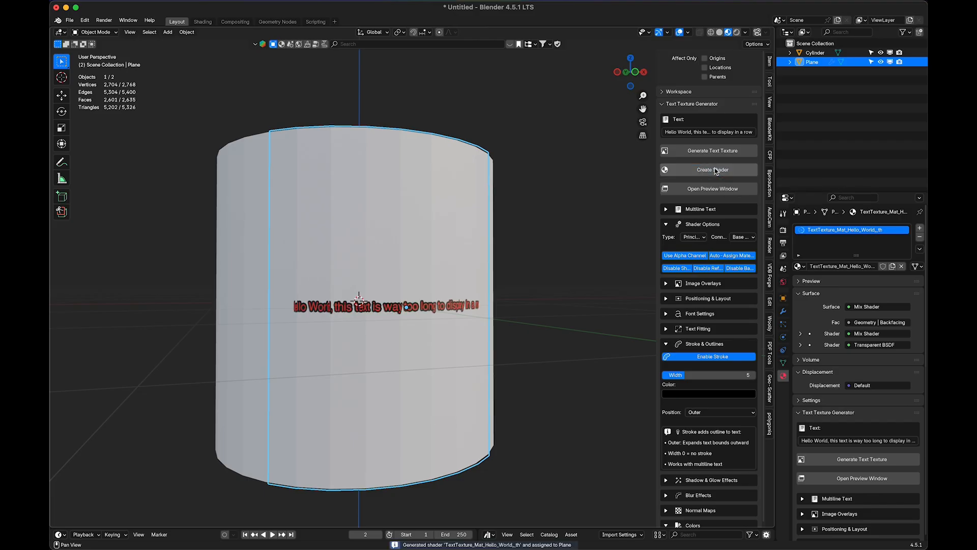
pyautogui.click(667, 343)
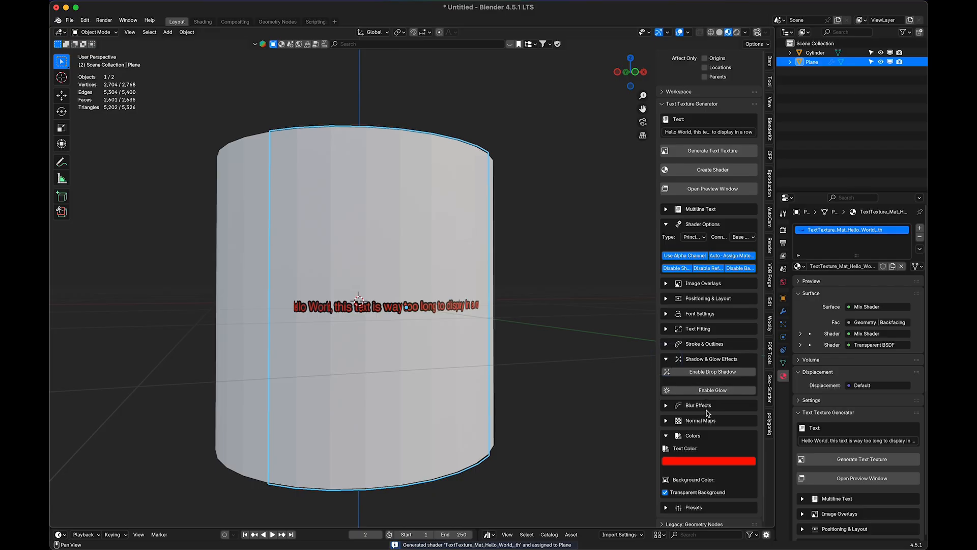
# Enable the text blur effect with a radius of about 8.7 and recreate the text shader
pyautogui.click(666, 374)
pyautogui.moveTo(686, 406); pyautogui.dragTo(703, 405)
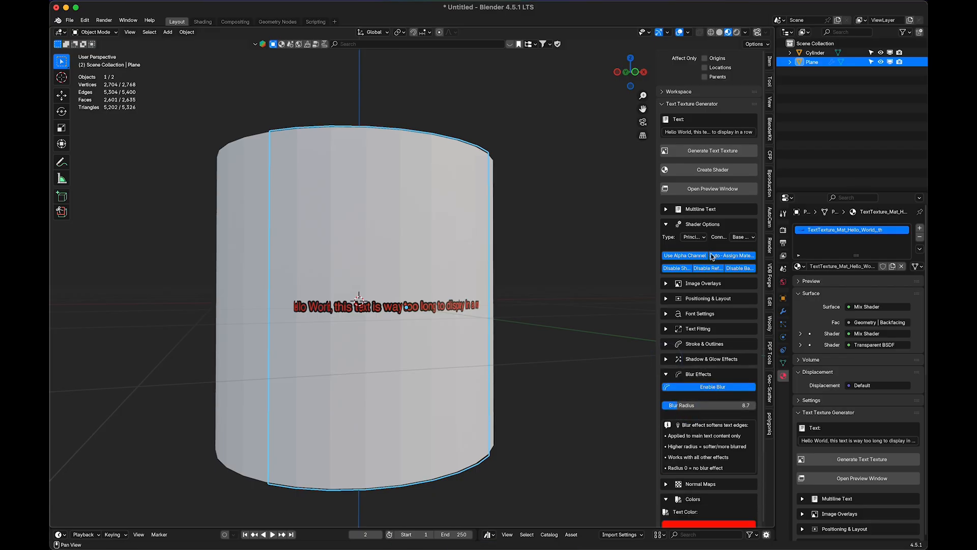
pyautogui.click(701, 173)
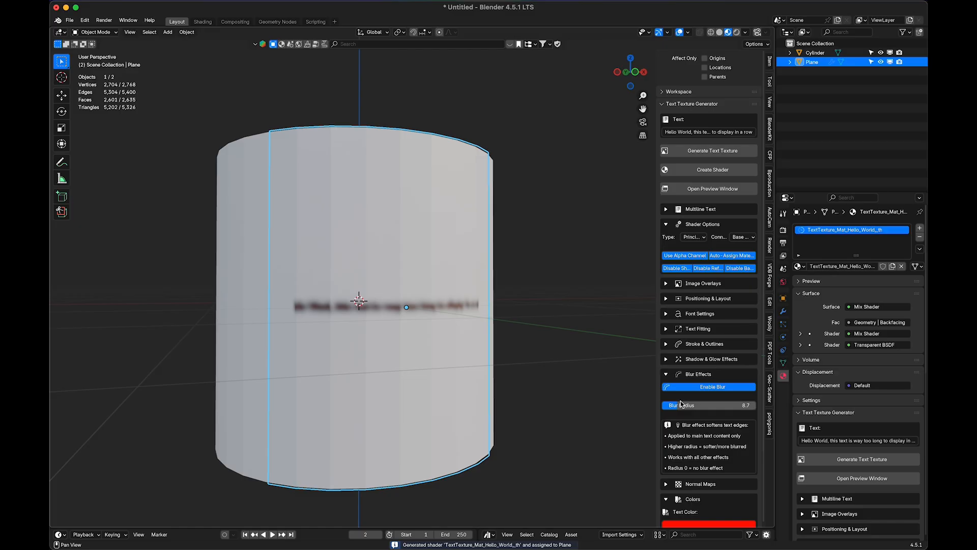
# Set the blur radius to 0.0 and recreate the text shader
pyautogui.moveTo(682, 404); pyautogui.dragTo(644, 405)
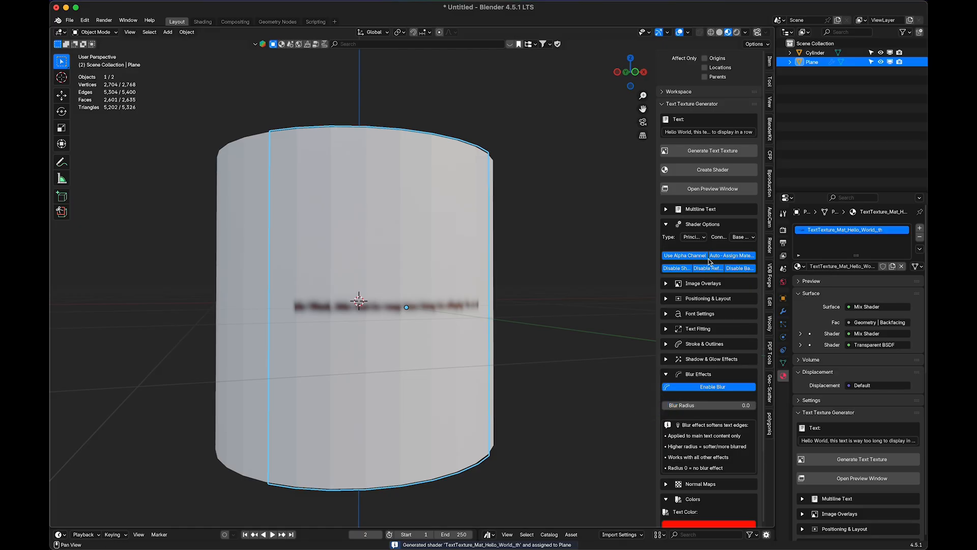
pyautogui.click(714, 172)
# Enable normal map generation for the text and recreate the text shader
pyautogui.scroll(-3, 706, 360)
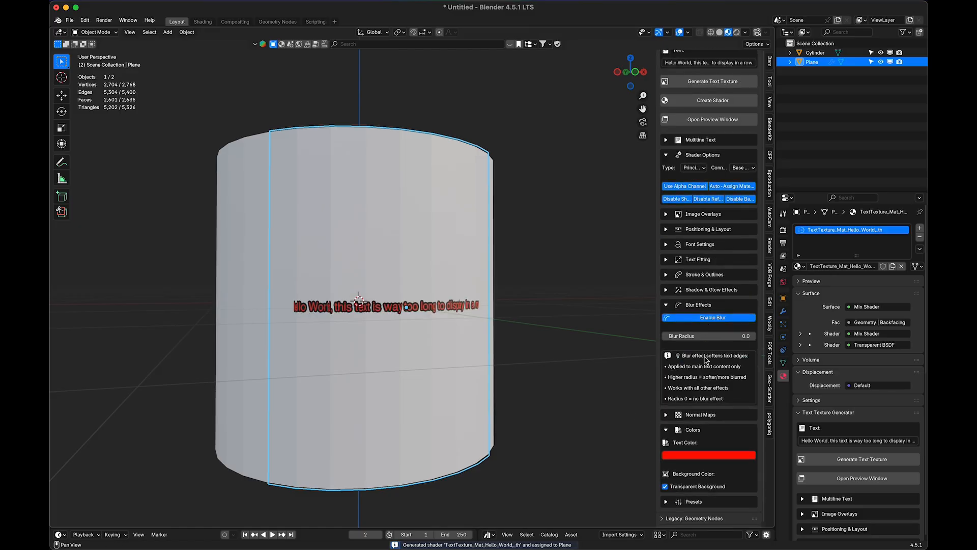
pyautogui.click(665, 415)
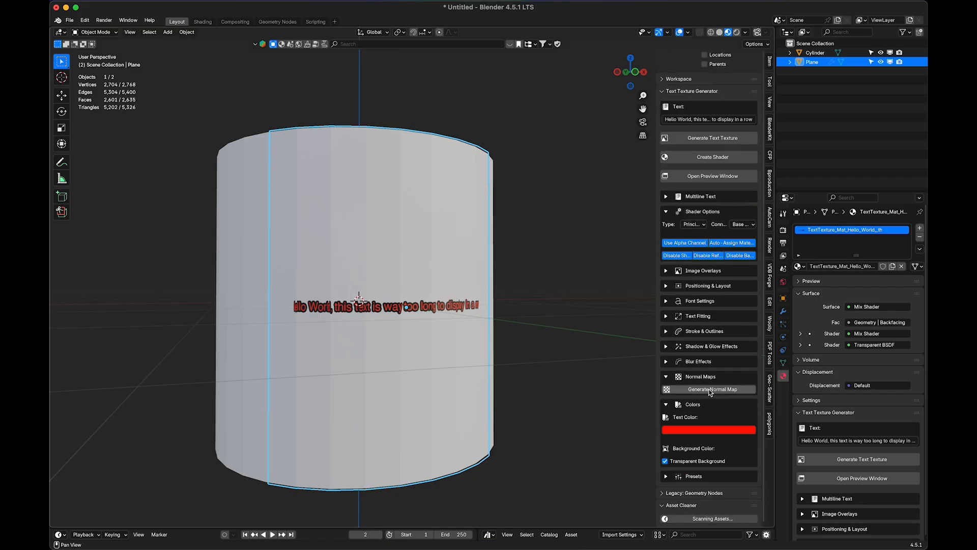
pyautogui.click(711, 390)
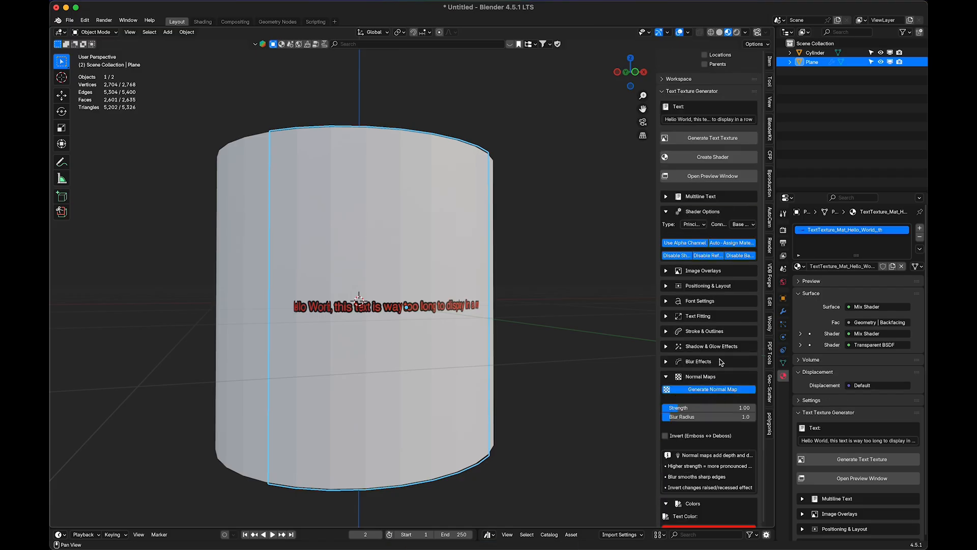
pyautogui.scroll(-3, 722, 360)
pyautogui.click(712, 87)
# Show the Normal Map texture node's image in a widened image editor in the Shading workspace and examine the text's normal map
pyautogui.scroll(5, 334, 312)
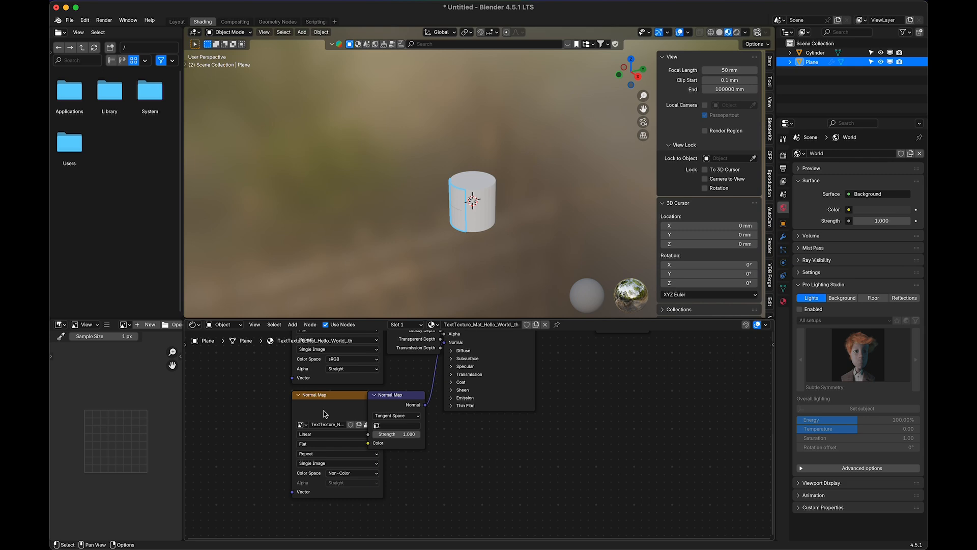
pyautogui.click(324, 411)
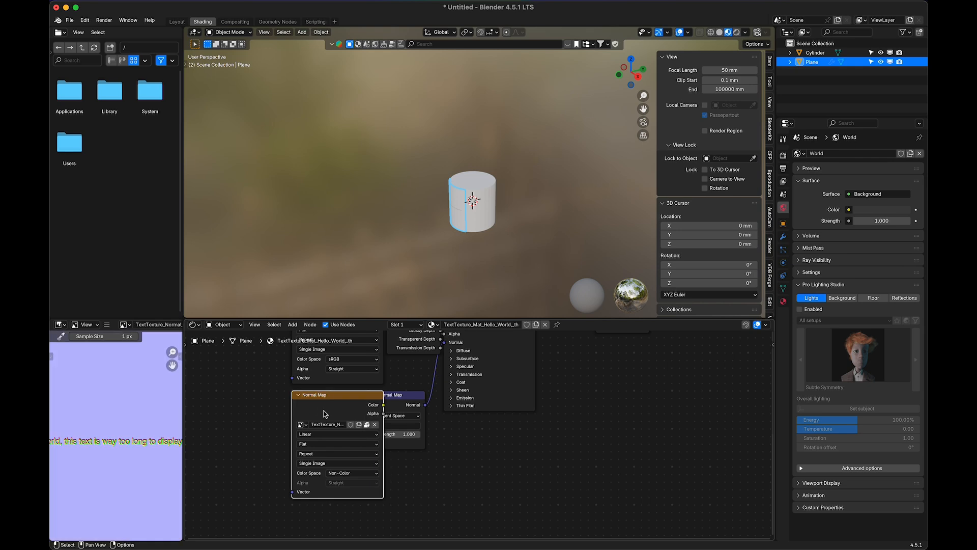
pyautogui.moveTo(184, 453); pyautogui.dragTo(338, 447)
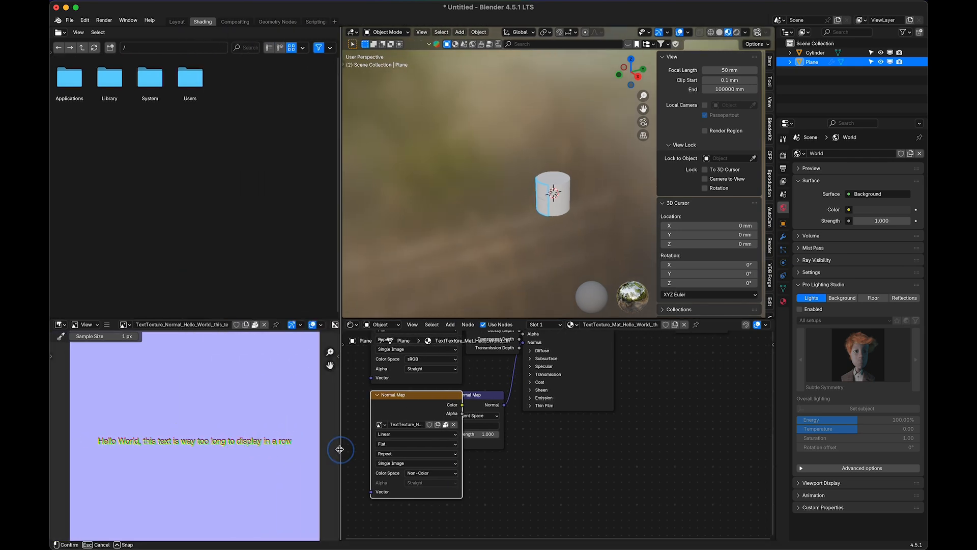
pyautogui.scroll(5, 271, 450)
pyautogui.scroll(-3, 273, 451)
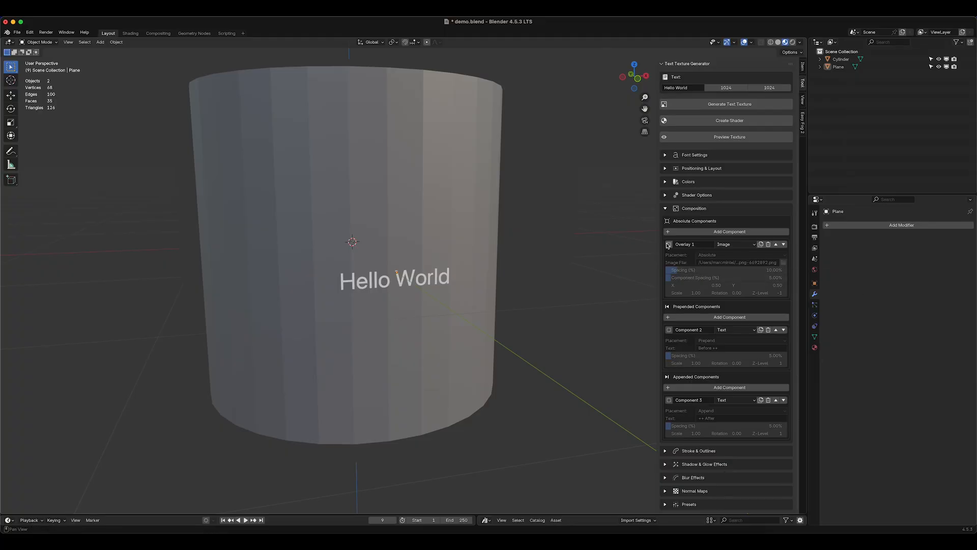
# Enable the Overlay 1 image component in the composition settings and recreate the text shader
pyautogui.click(669, 244)
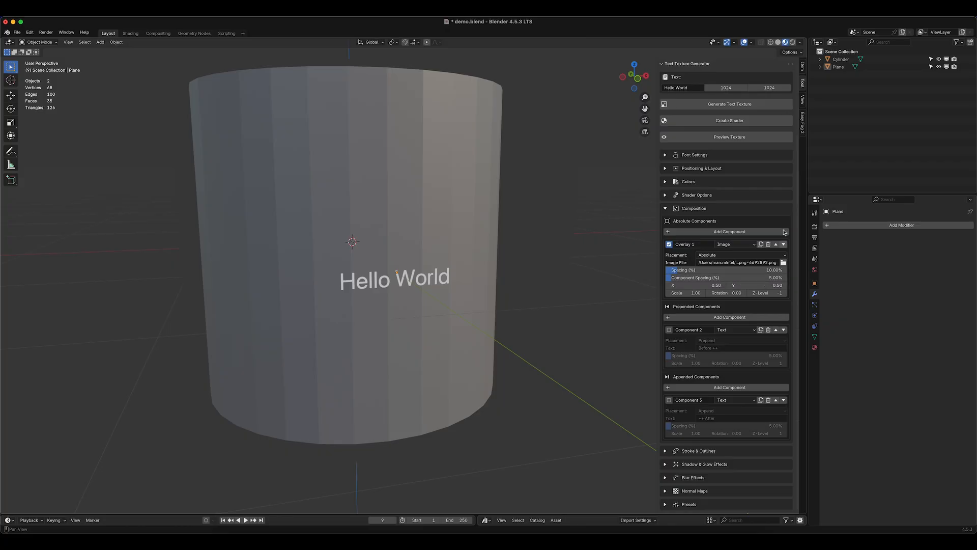
pyautogui.click(732, 124)
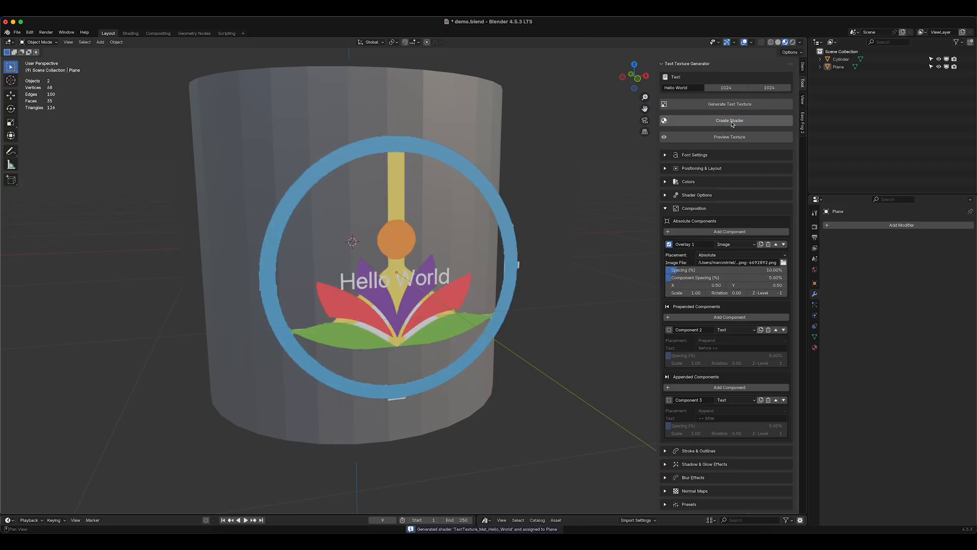
# Set the overlay image's scale to 0.50 and its X position to 0.02, recreating the shader after each change
pyautogui.click(692, 293)
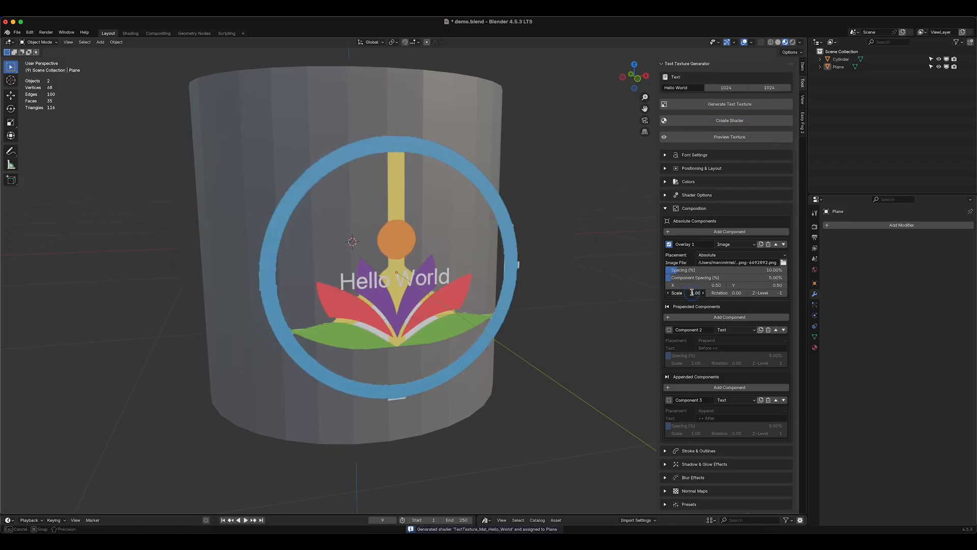
pyautogui.write('.5')
pyautogui.press('Return')
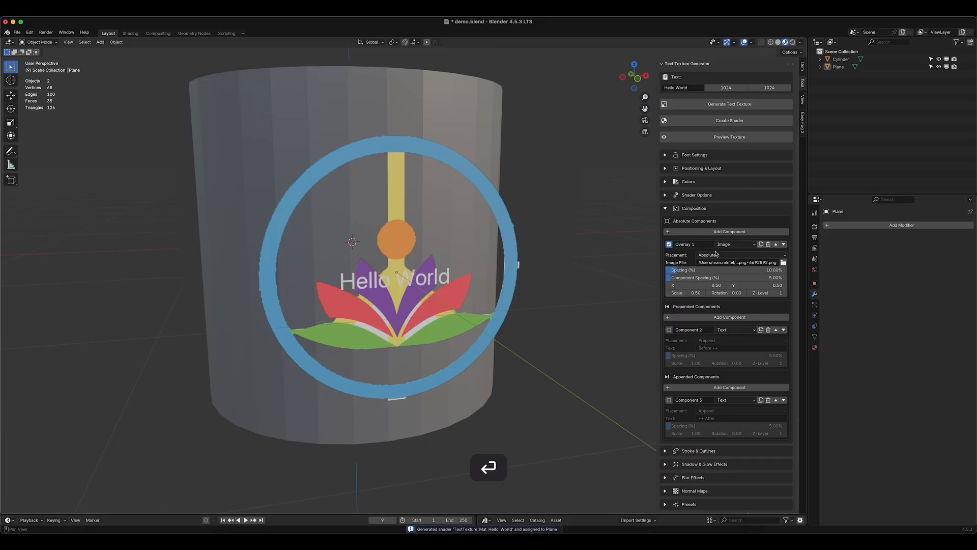
pyautogui.click(734, 125)
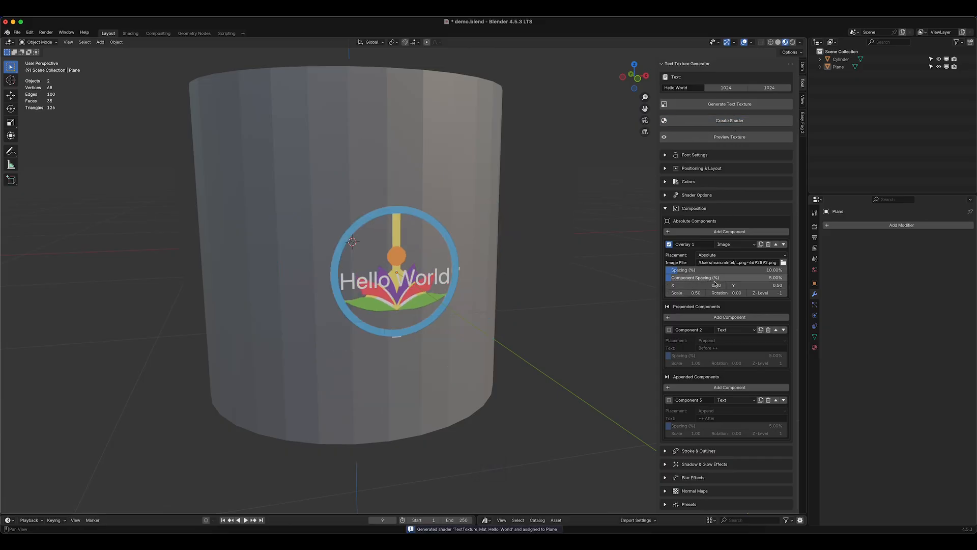
pyautogui.moveTo(704, 285); pyautogui.dragTo(657, 286)
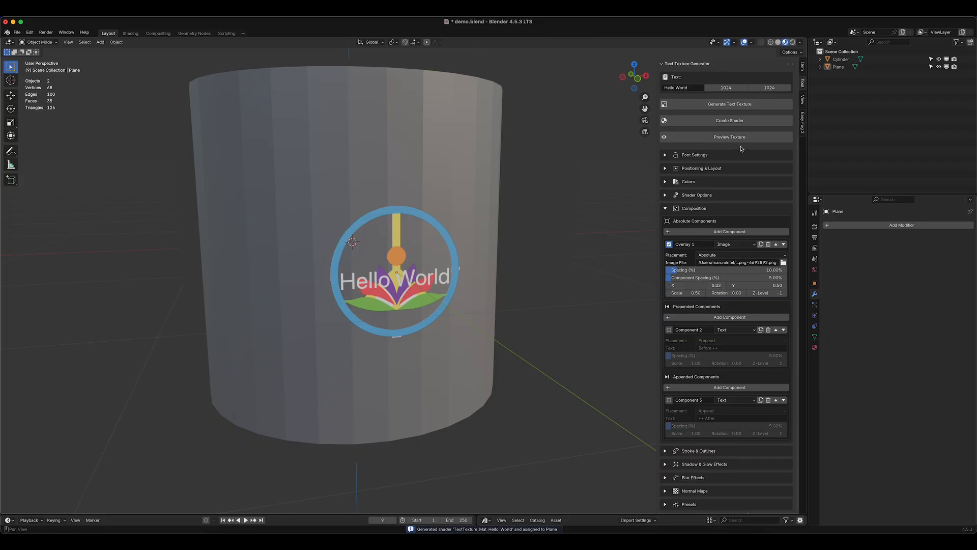
pyautogui.click(726, 121)
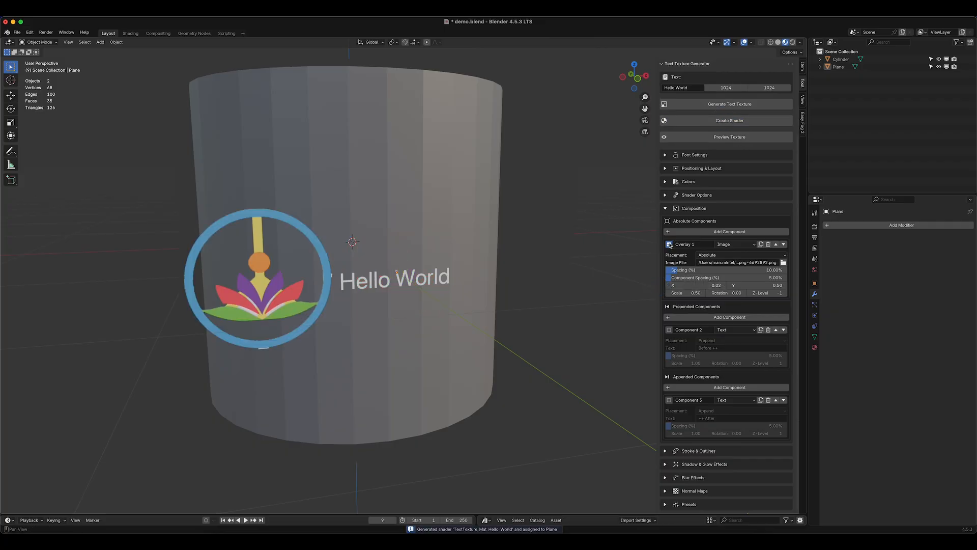
# Disable the image overlay, enable the prepended text Component 2 and recreate the text shader
pyautogui.click(669, 244)
pyautogui.click(670, 330)
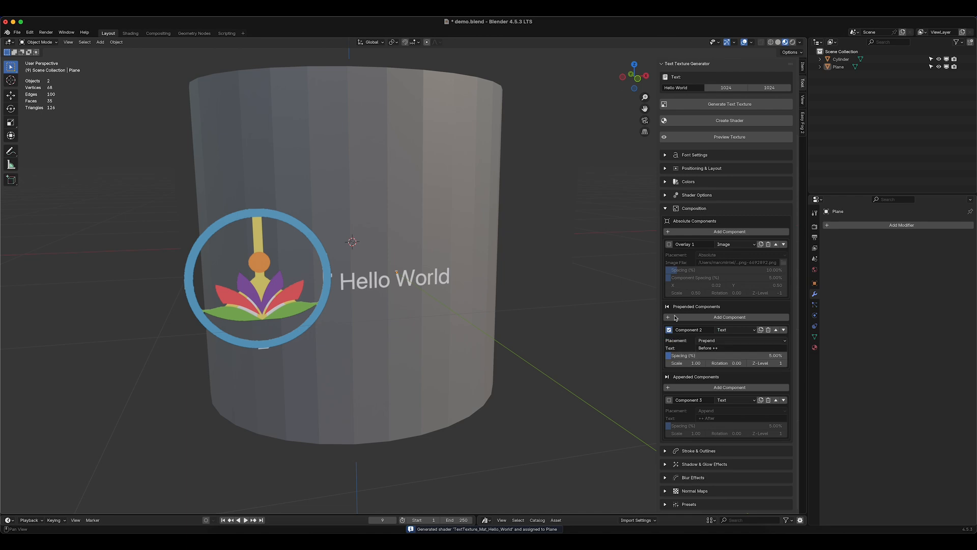
pyautogui.click(738, 124)
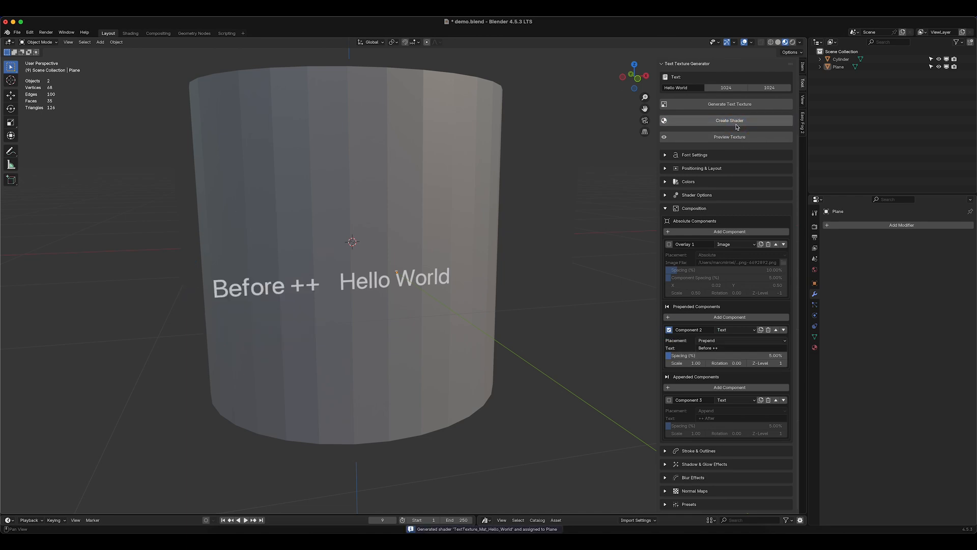
# Change the prepended component's text to "Hello" and recreate the text shader
pyautogui.click(724, 350)
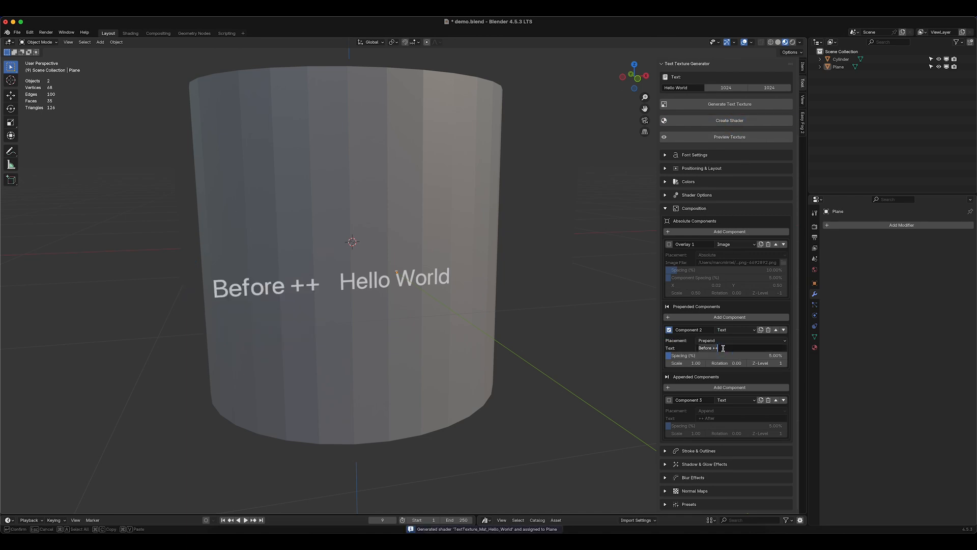
pyautogui.write('Hello')
pyautogui.press('Return')
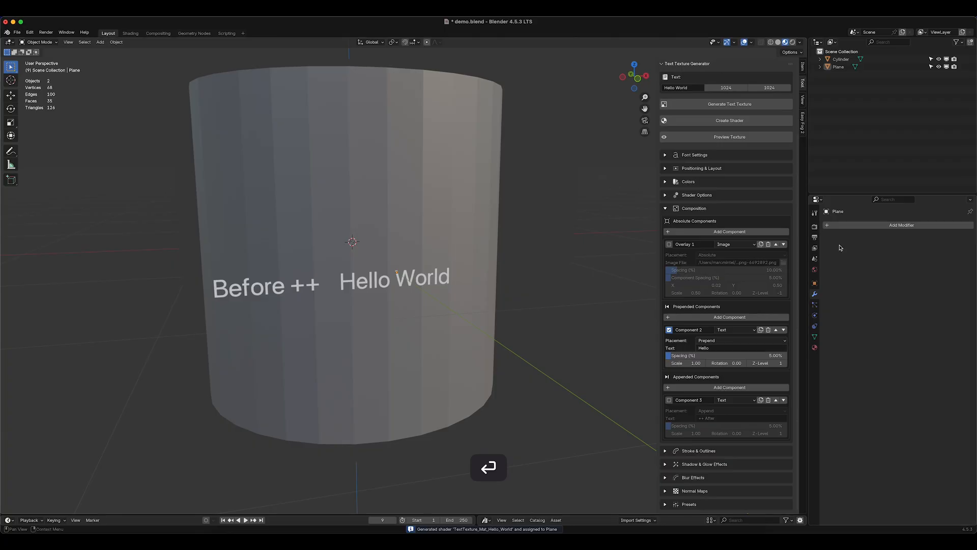
pyautogui.click(760, 126)
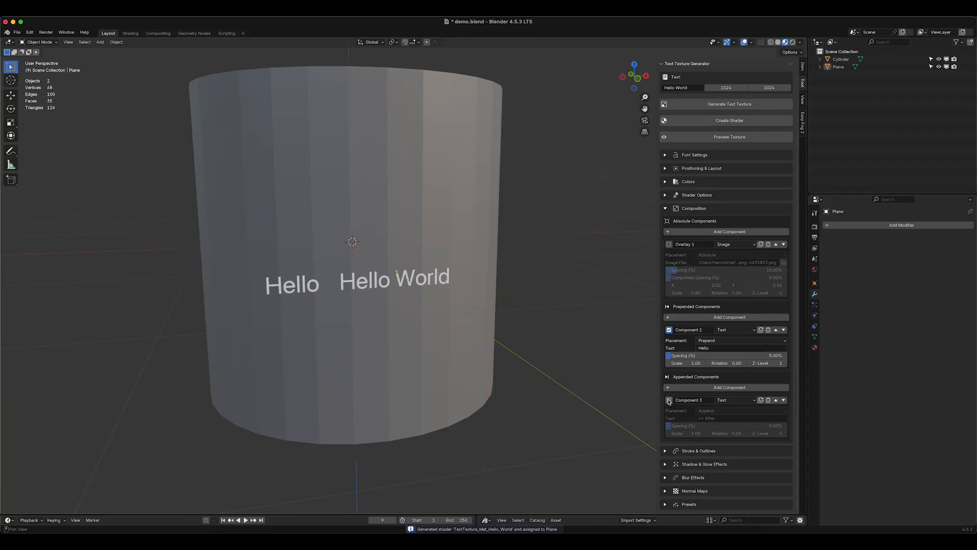
# Enable the appended text Component 3, set its spacing to 0% and recreate the text shader
pyautogui.click(669, 400)
pyautogui.click(751, 121)
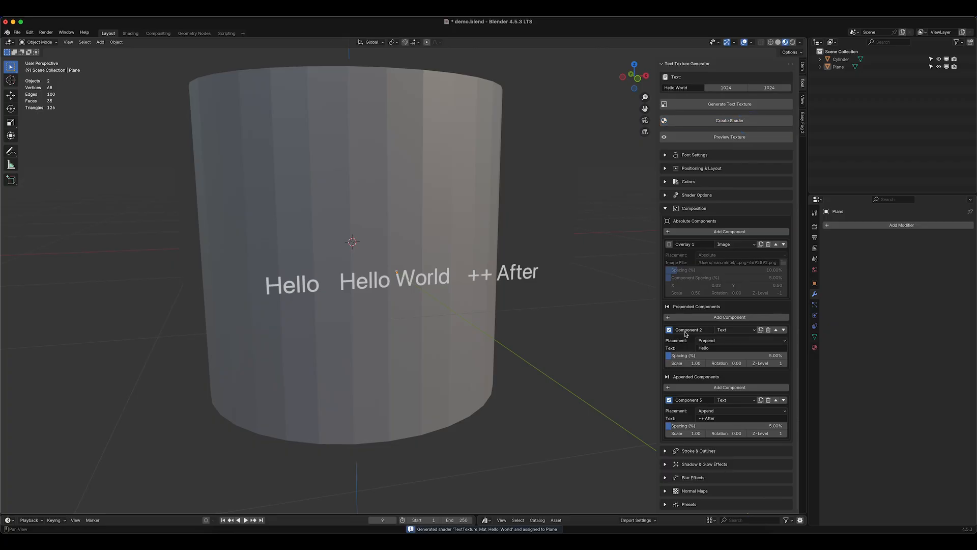
pyautogui.moveTo(706, 427); pyautogui.dragTo(654, 427)
pyautogui.click(726, 124)
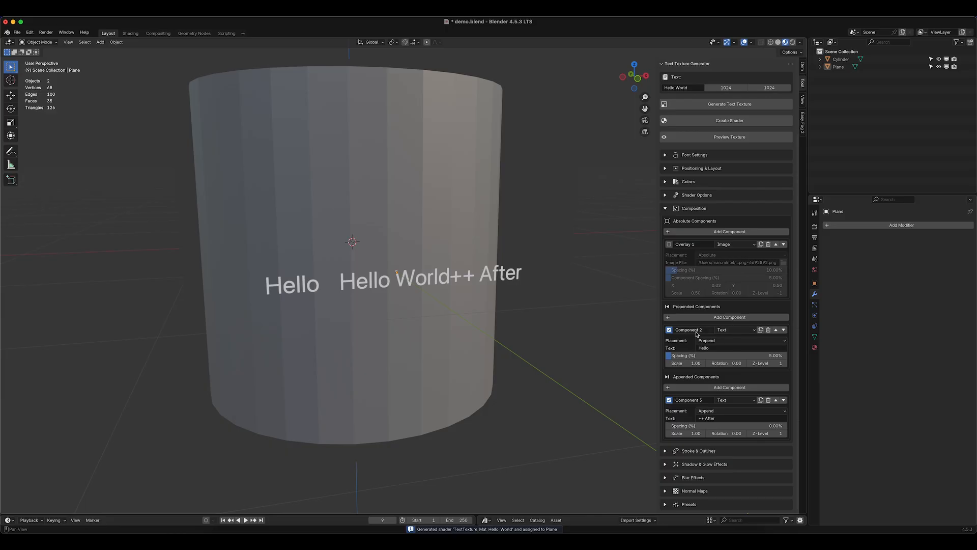
pyautogui.click(669, 330)
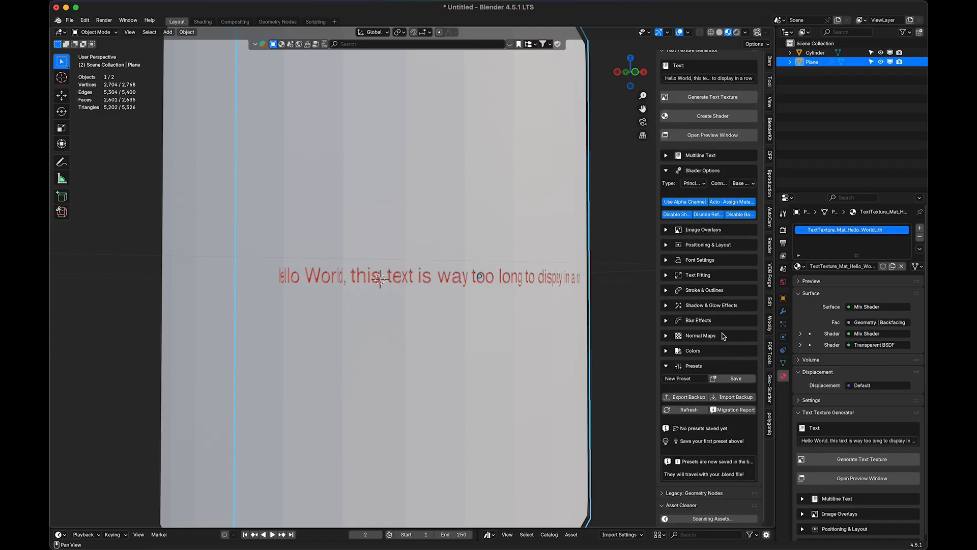
# Save the current text texture settings as a preset named "Saved"
pyautogui.click(695, 380)
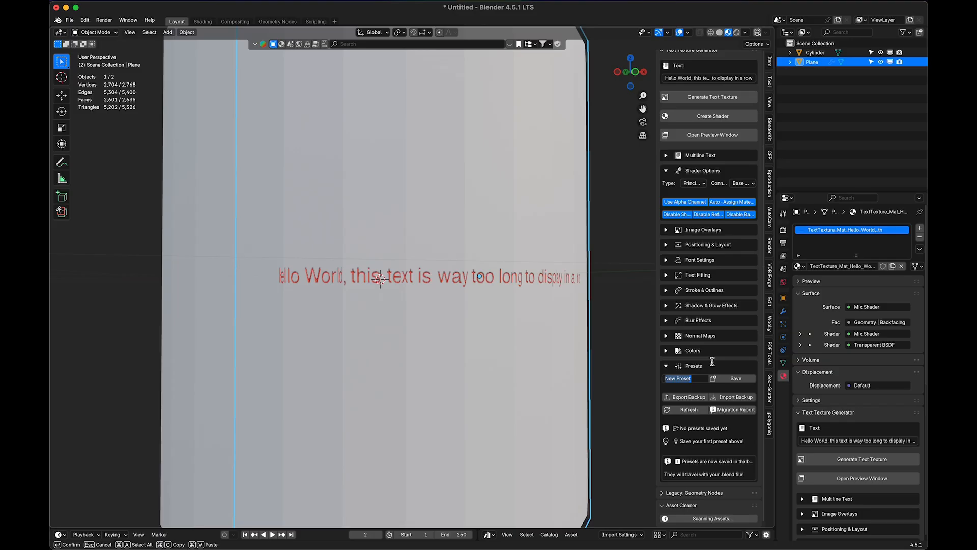
pyautogui.write('Saved')
pyautogui.press('Return')
pyautogui.click(725, 377)
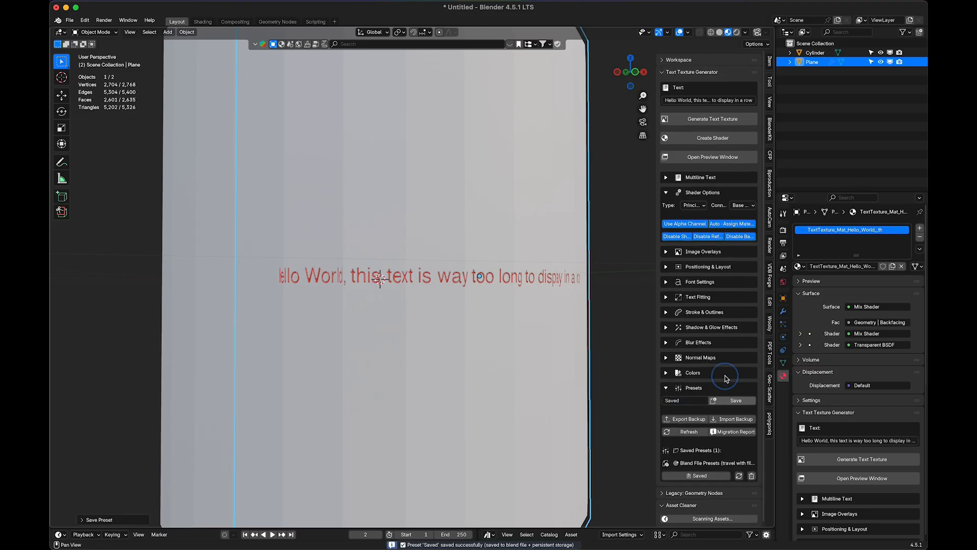